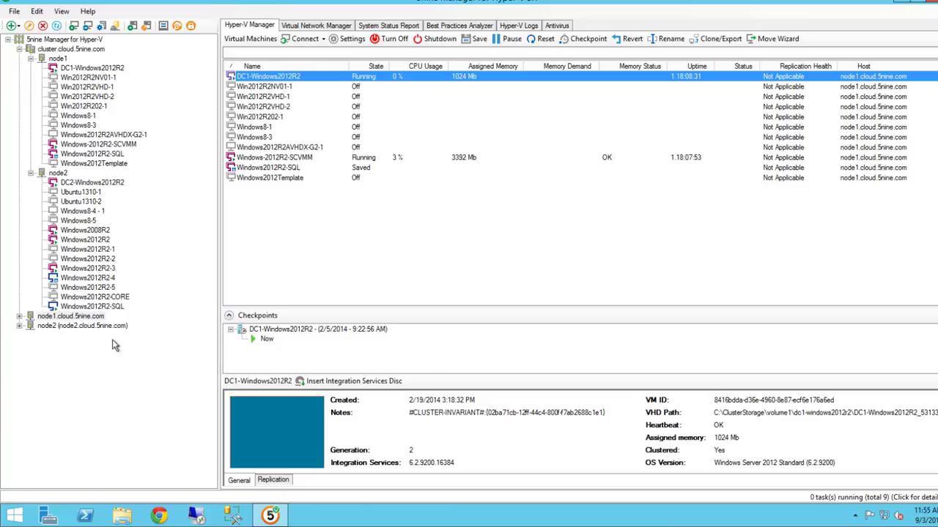
Inspect the connection settings of host node1.cloud.5nine.com, including the custom credentials option, and close them without saving
{"action": "right_click", "coordinate": [51, 324]}
{"action": "left_click", "coordinate": [71, 323]}
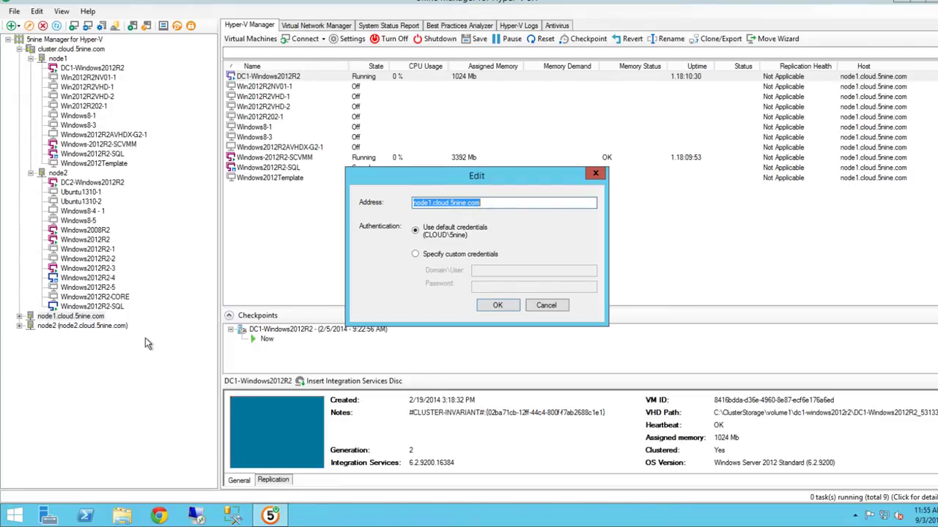
{"action": "left_click", "coordinate": [433, 263]}
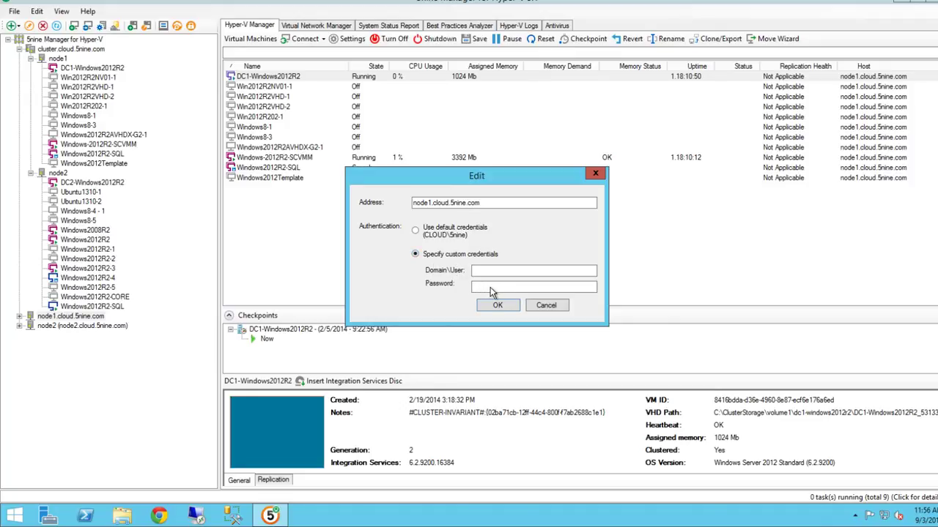
{"action": "left_click", "coordinate": [602, 176]}
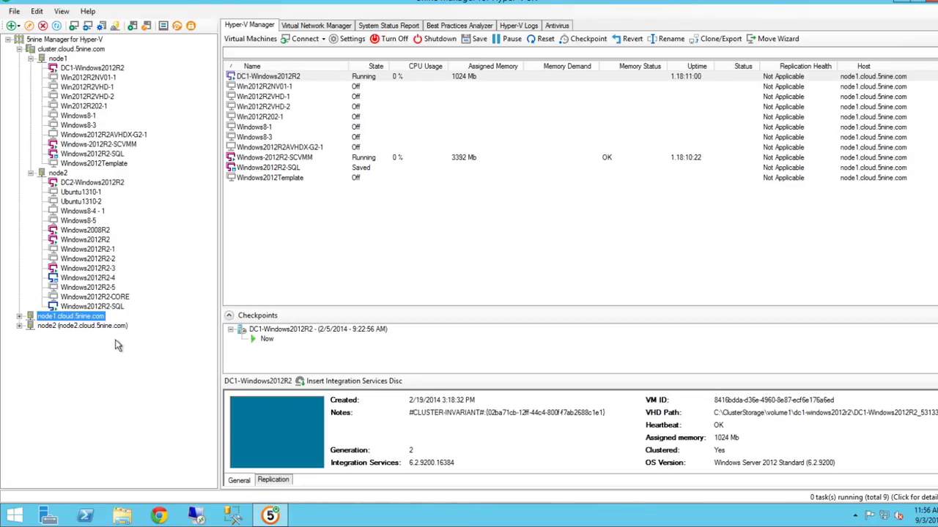
View the Add Cluster form for the 5nine Manager root and dismiss it without adding anything
{"action": "left_click", "coordinate": [62, 51]}
{"action": "left_click", "coordinate": [29, 40]}
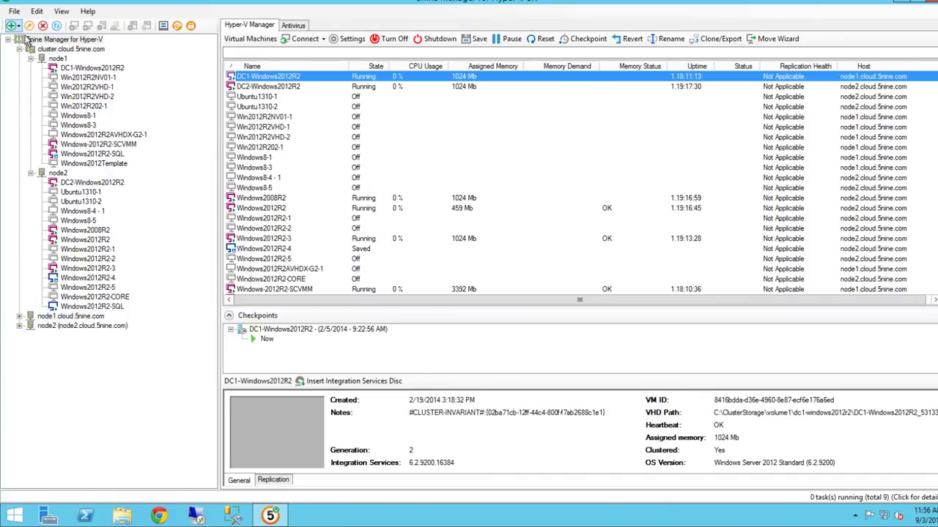
{"action": "left_click", "coordinate": [13, 26]}
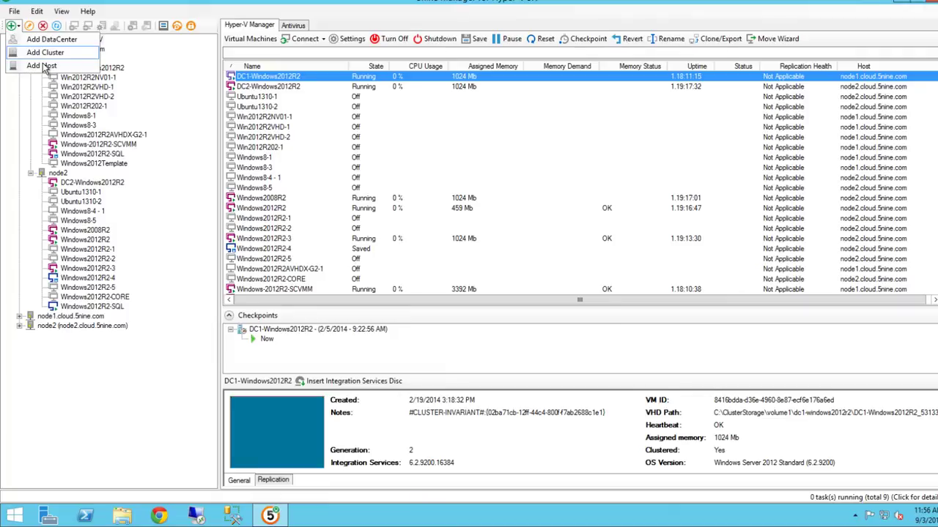
{"action": "left_click", "coordinate": [46, 52]}
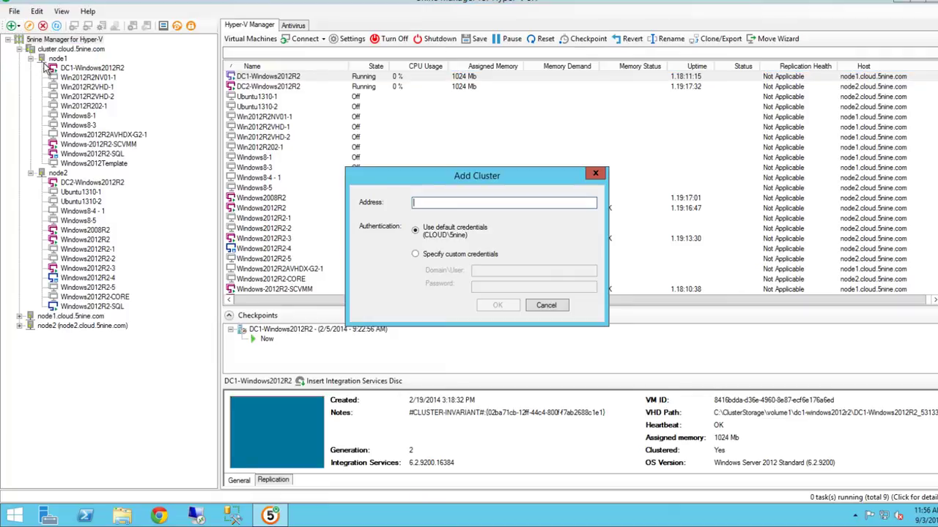
{"action": "left_click", "coordinate": [596, 174]}
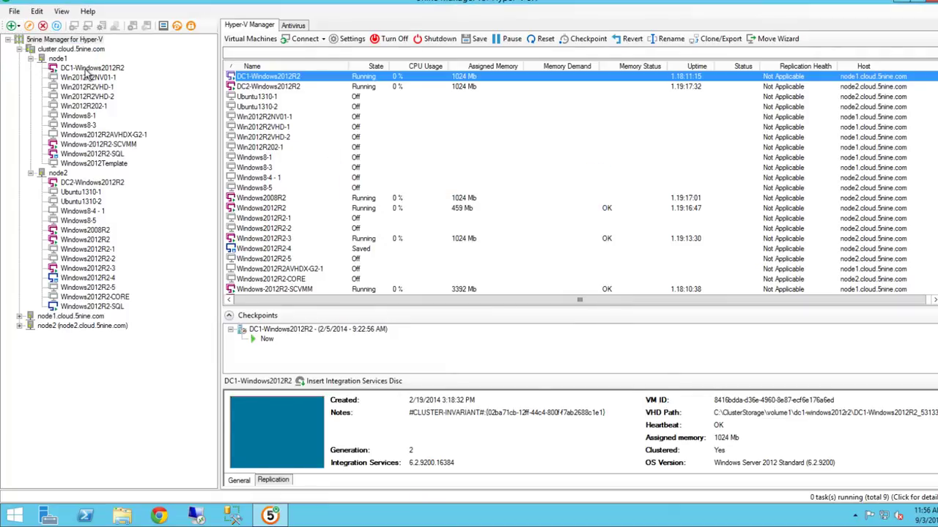
Look through the management commands available for node1 and return to the cluster's virtual machine overview
{"action": "left_click", "coordinate": [64, 69]}
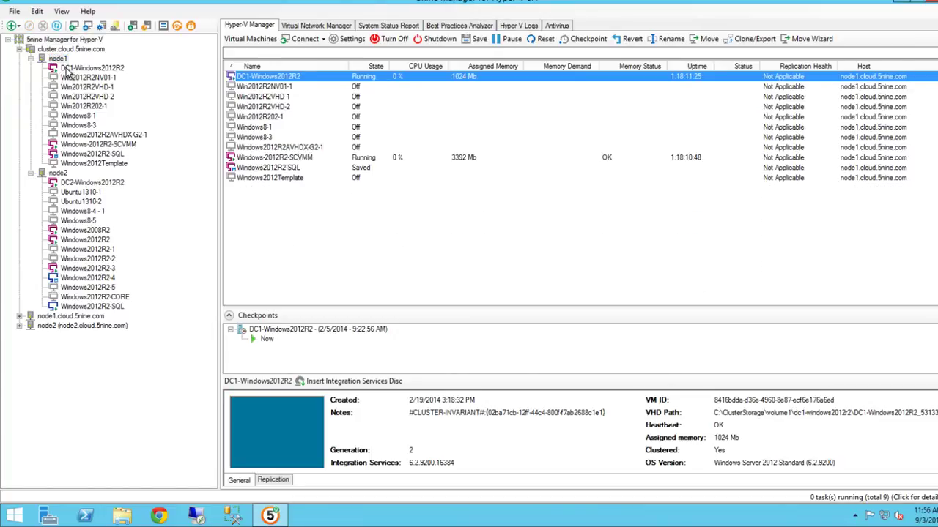
{"action": "right_click", "coordinate": [66, 59]}
{"action": "mouse_move", "coordinate": [95, 91]}
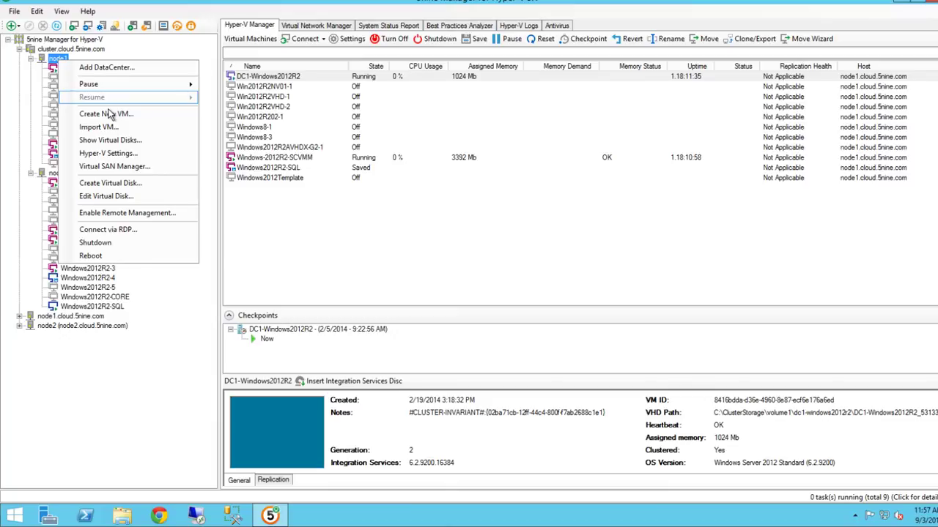
{"action": "left_click", "coordinate": [73, 58]}
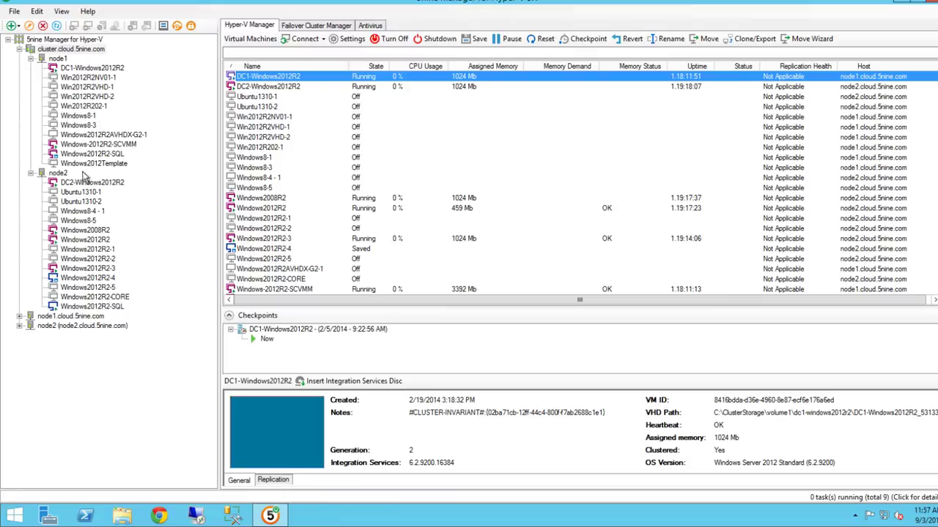
View the details of DC1-Windows2012R2 and Windows2012R2-4 and return to the cluster's full virtual machine list
{"action": "left_click", "coordinate": [66, 68]}
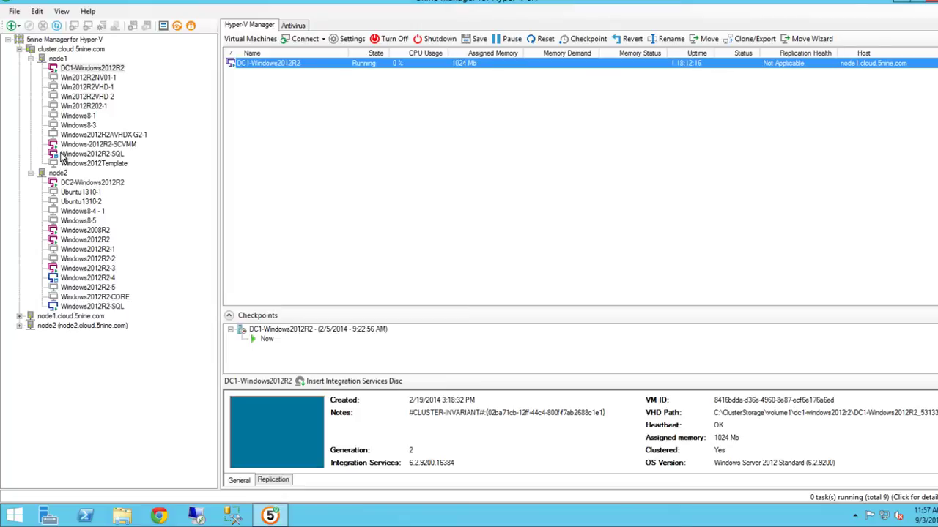
{"action": "left_click", "coordinate": [63, 282]}
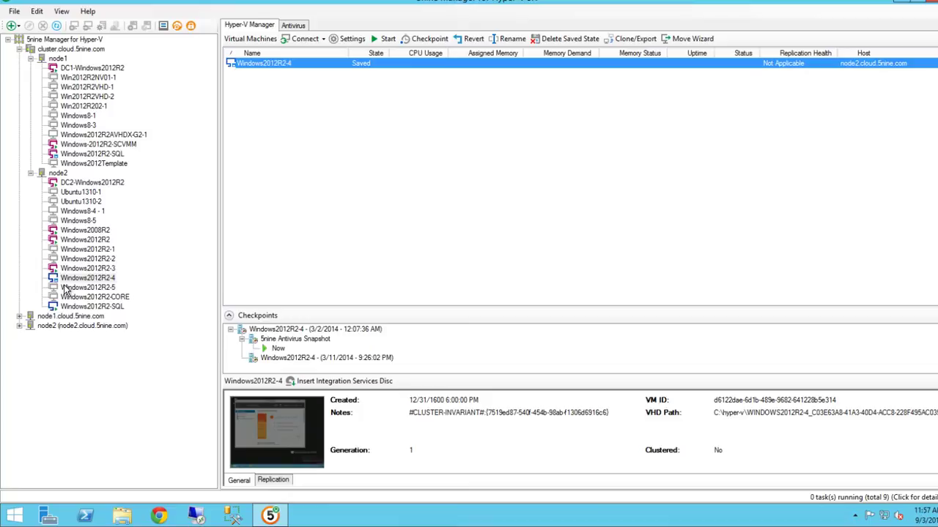
{"action": "left_click", "coordinate": [67, 50]}
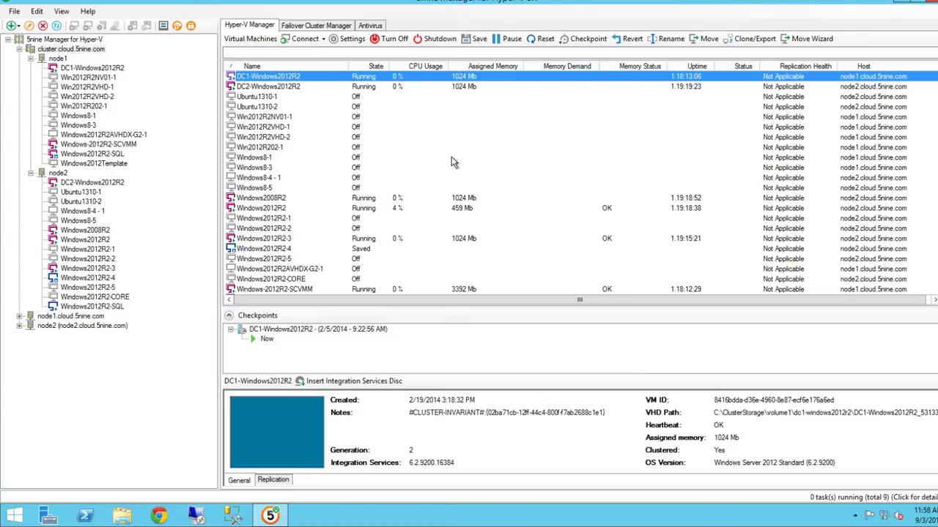
Filter the cluster's virtual machine list by 1310 and clear the filter again
{"action": "left_click", "coordinate": [277, 56]}
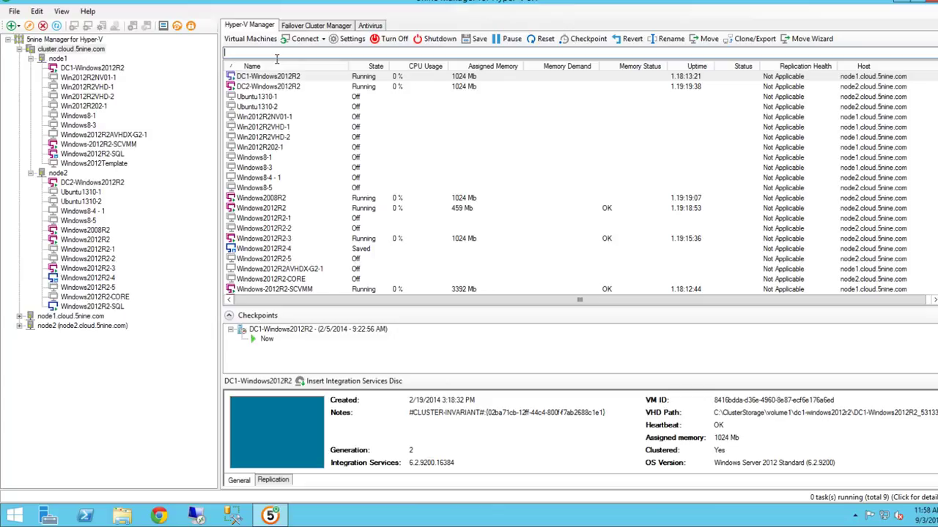
{"action": "type", "text": "1310"}
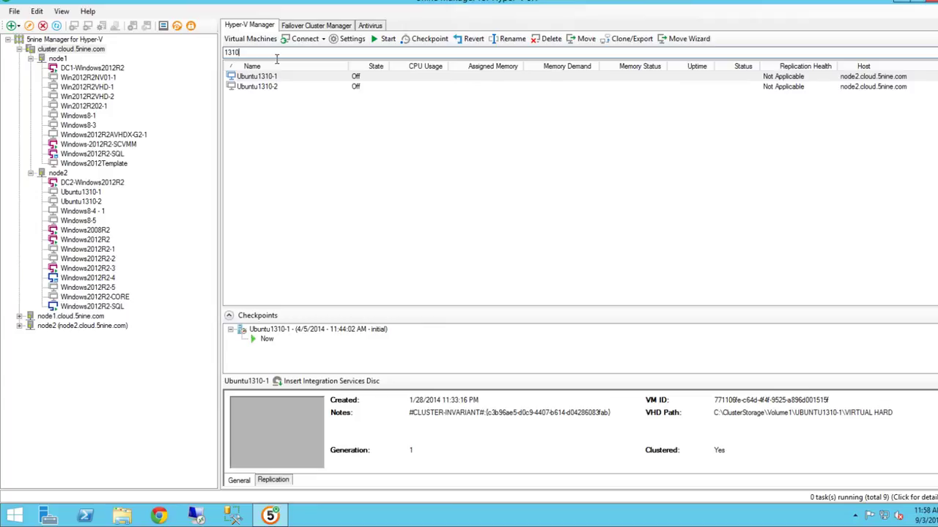
{"action": "key", "text": "BackSpace"}
{"action": "key", "text": "BackSpace"}
{"action": "key", "text": "BackSpace"}
{"action": "key", "text": "BackSpace"}
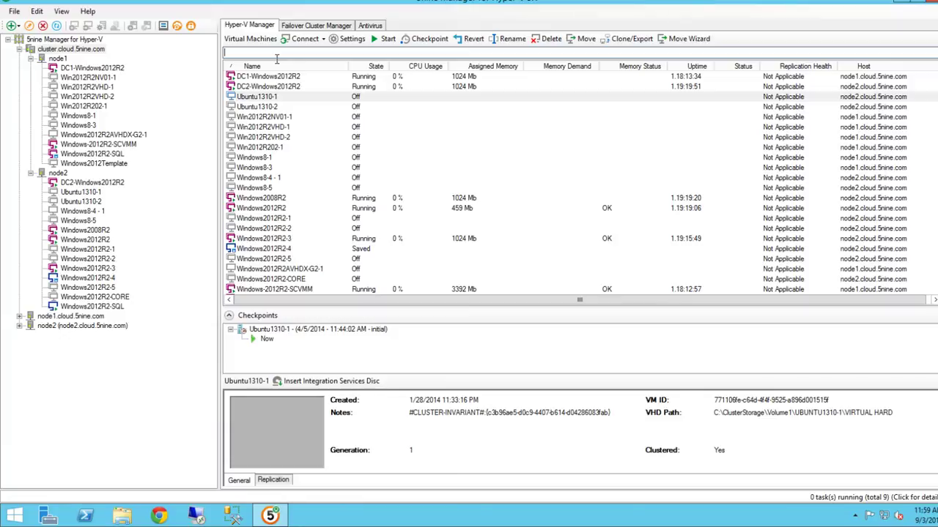
Review the general, migration and replication sections of the Hyper-V settings for node1
{"action": "left_click", "coordinate": [66, 71]}
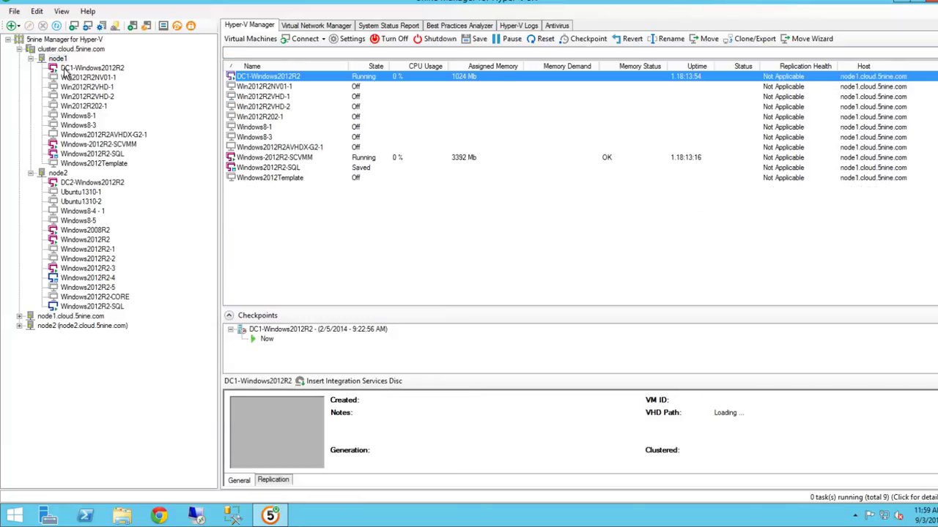
{"action": "right_click", "coordinate": [59, 59]}
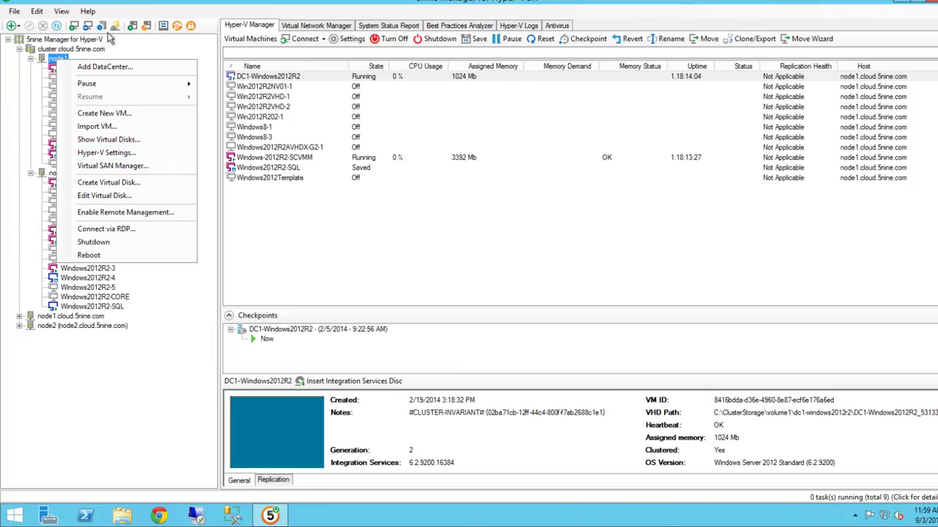
{"action": "left_click", "coordinate": [105, 30]}
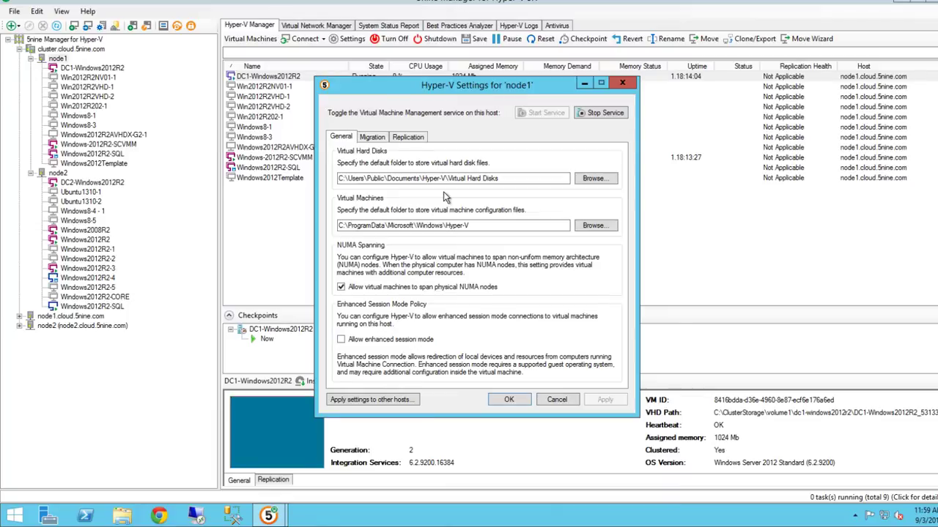
{"action": "left_click", "coordinate": [374, 139]}
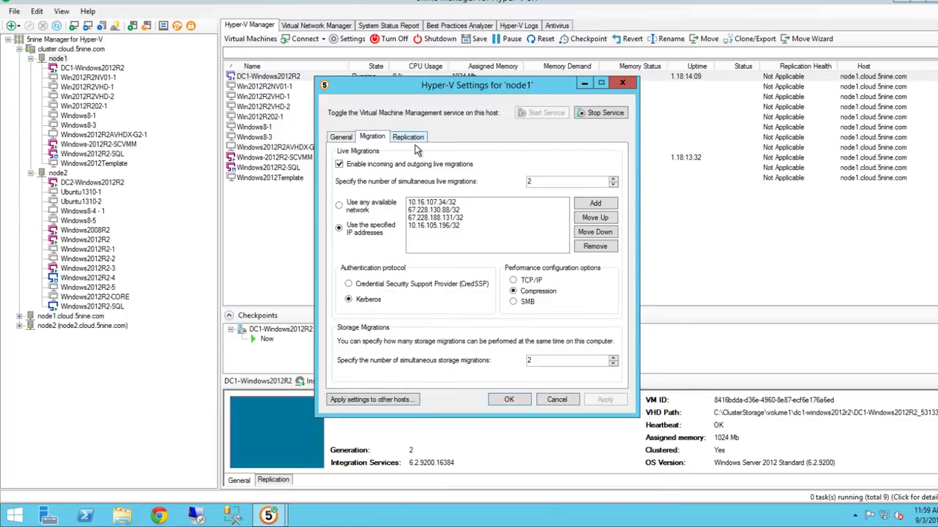
{"action": "left_click", "coordinate": [413, 140]}
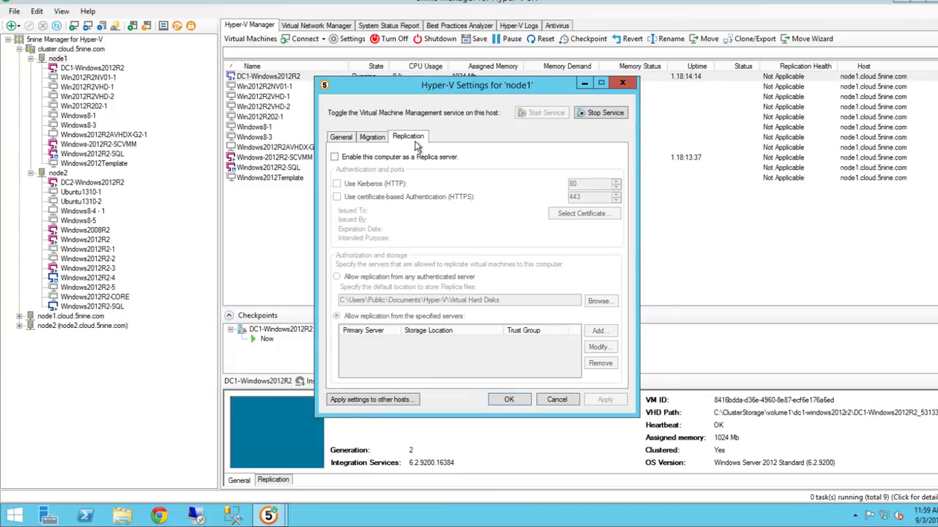
{"action": "left_click", "coordinate": [350, 143]}
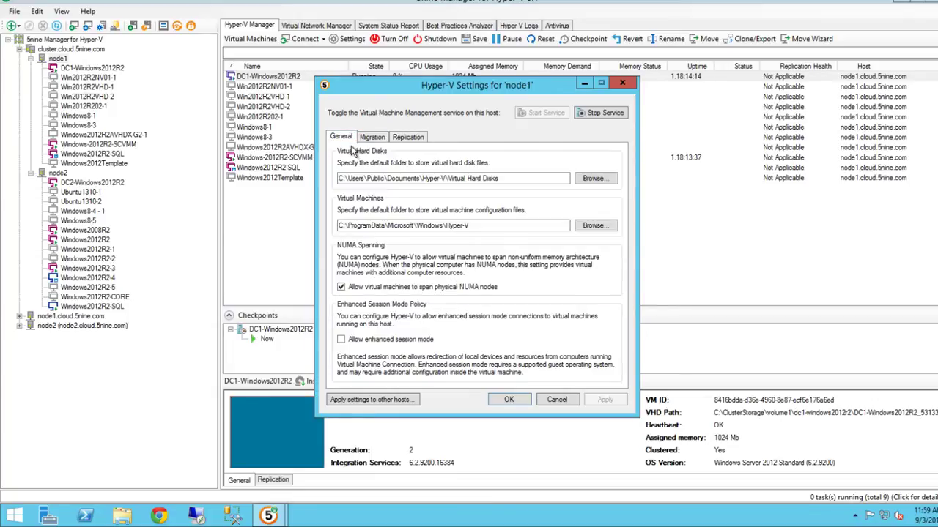
{"action": "left_click", "coordinate": [417, 139]}
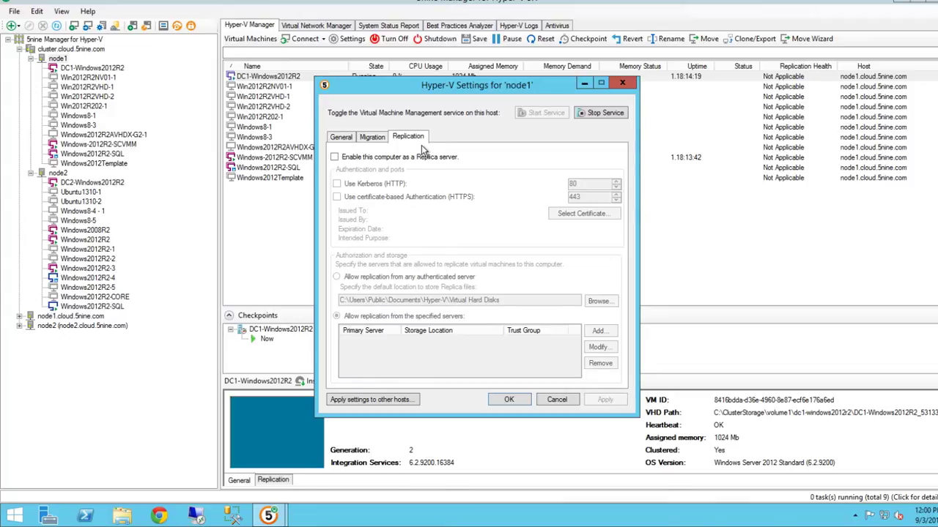
{"action": "left_click", "coordinate": [351, 142]}
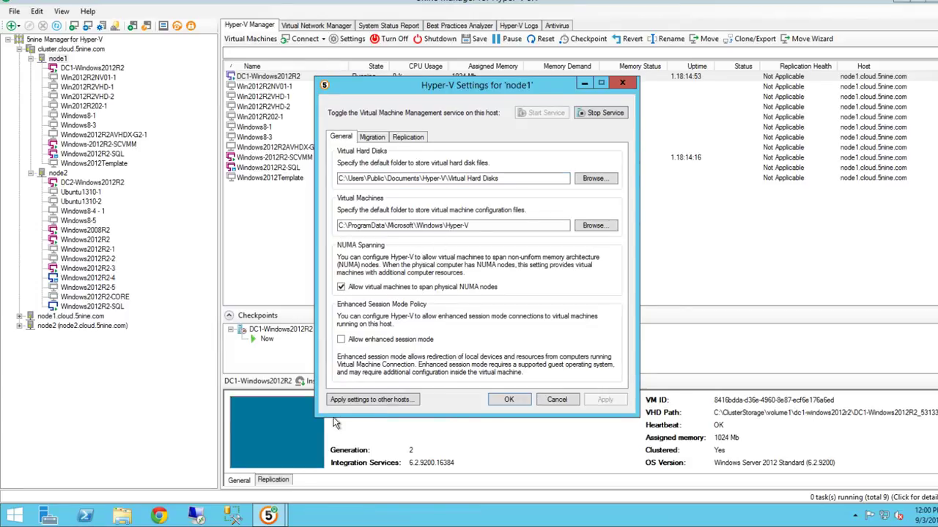
Inspect the options for copying node1's Hyper-V settings to node2, and close the settings without applying them
{"action": "left_click", "coordinate": [386, 407]}
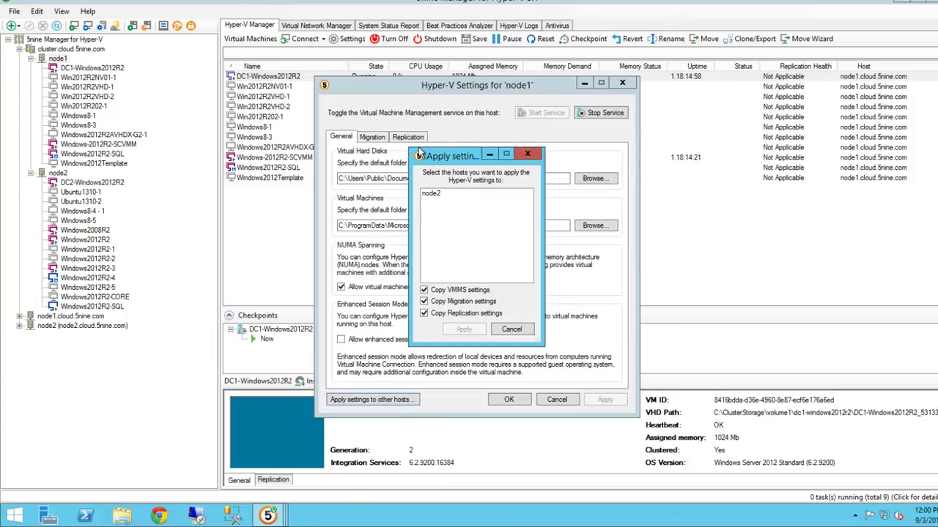
{"action": "left_click", "coordinate": [444, 208]}
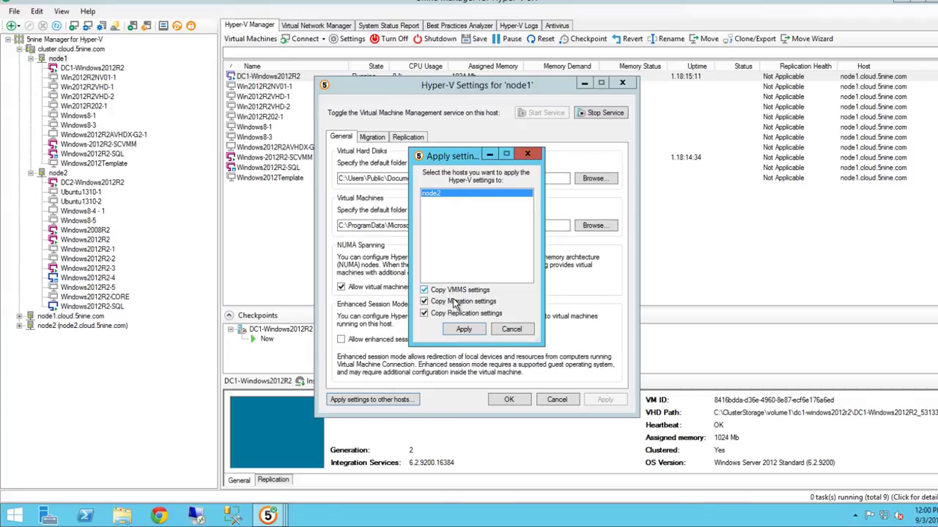
{"action": "left_click", "coordinate": [523, 336]}
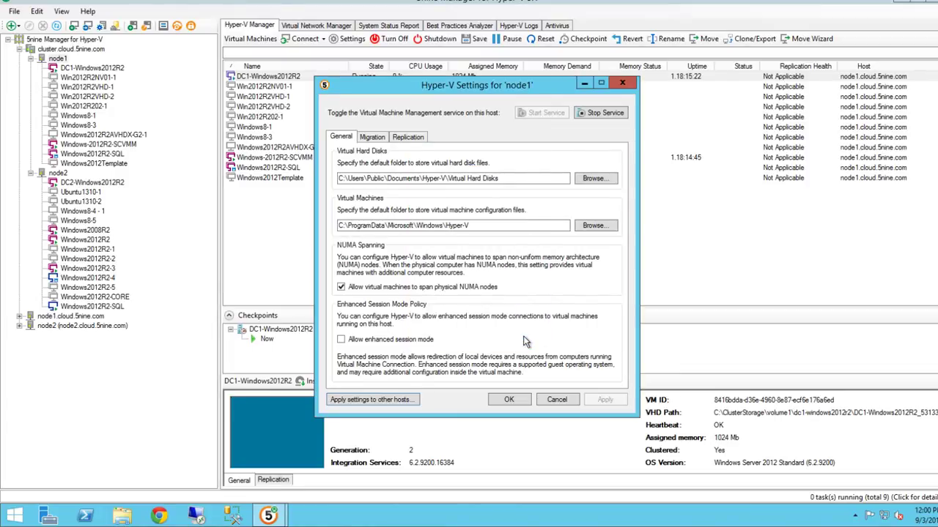
{"action": "left_click", "coordinate": [621, 83]}
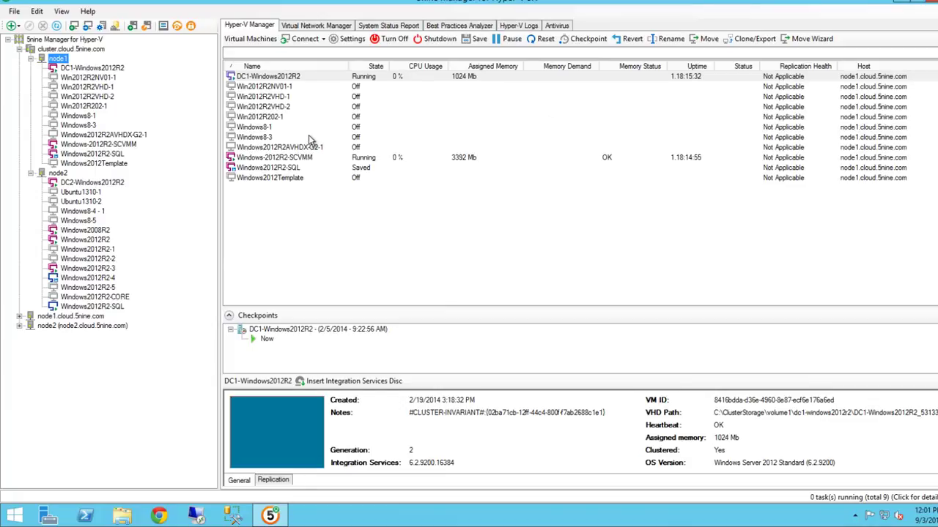
Start creating a virtual machine on node1 and connect its network adapter to Private Network
{"action": "left_click", "coordinate": [73, 26]}
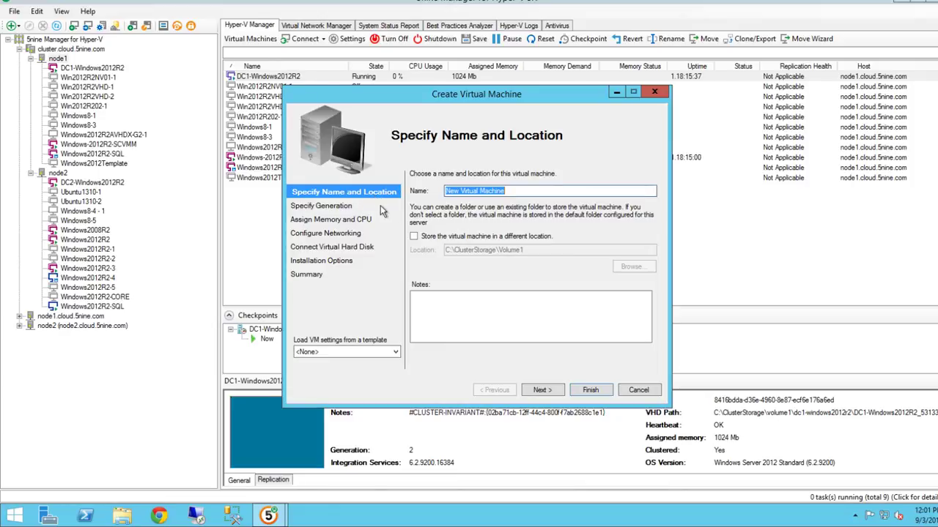
{"action": "left_click", "coordinate": [344, 209]}
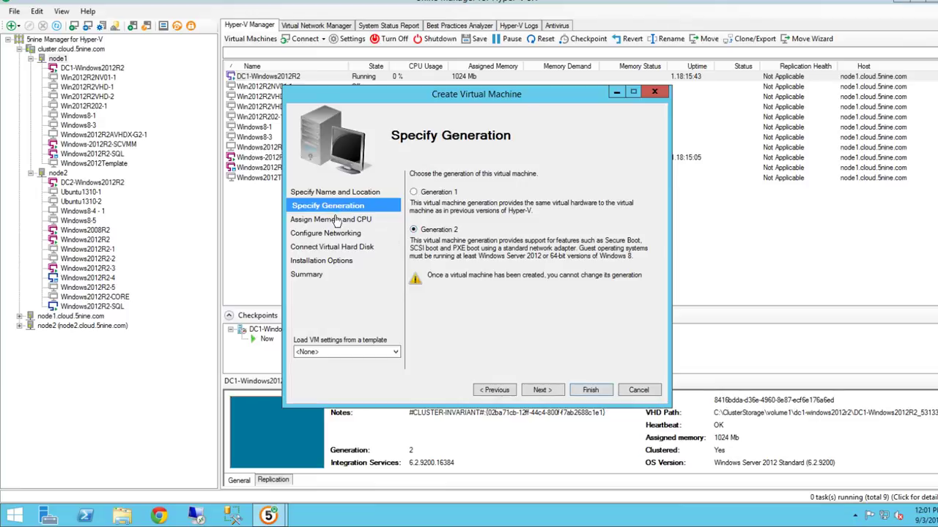
{"action": "left_click", "coordinate": [336, 220]}
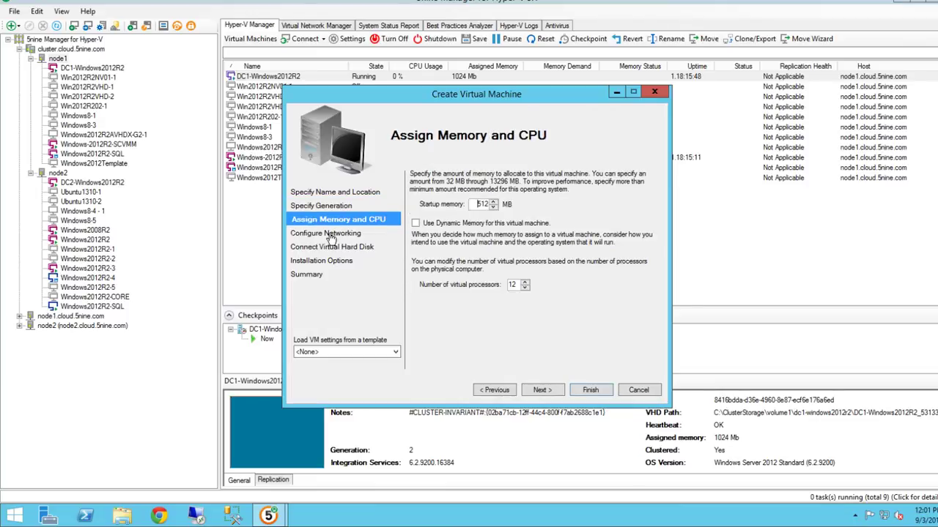
{"action": "left_click", "coordinate": [331, 235]}
{"action": "left_click", "coordinate": [480, 210]}
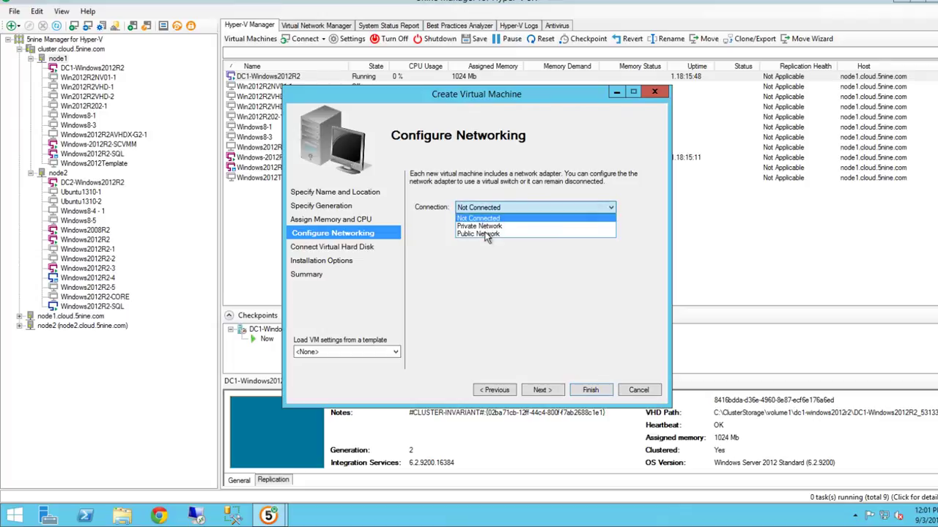
{"action": "left_click", "coordinate": [485, 231]}
Review the new virtual machine's hard disk, operating system installation options and configuration summary
{"action": "left_click", "coordinate": [348, 249]}
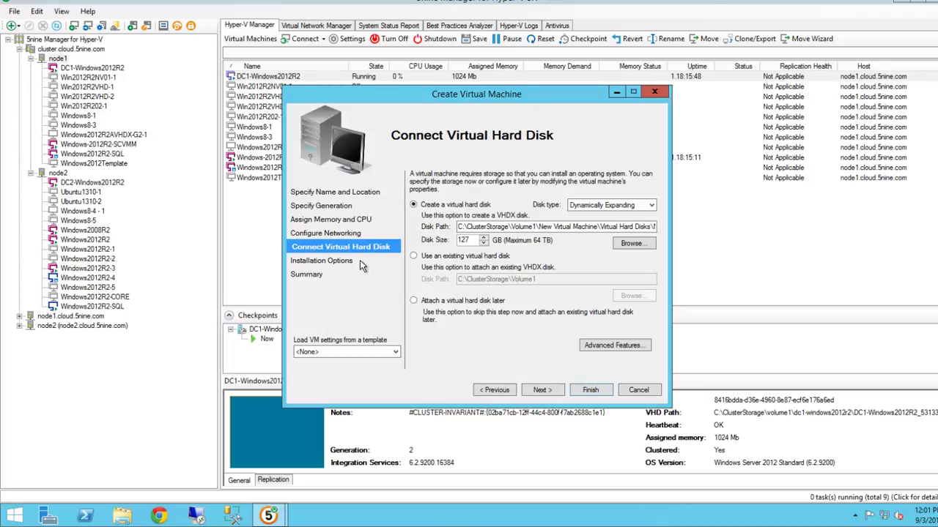
{"action": "left_click", "coordinate": [336, 262]}
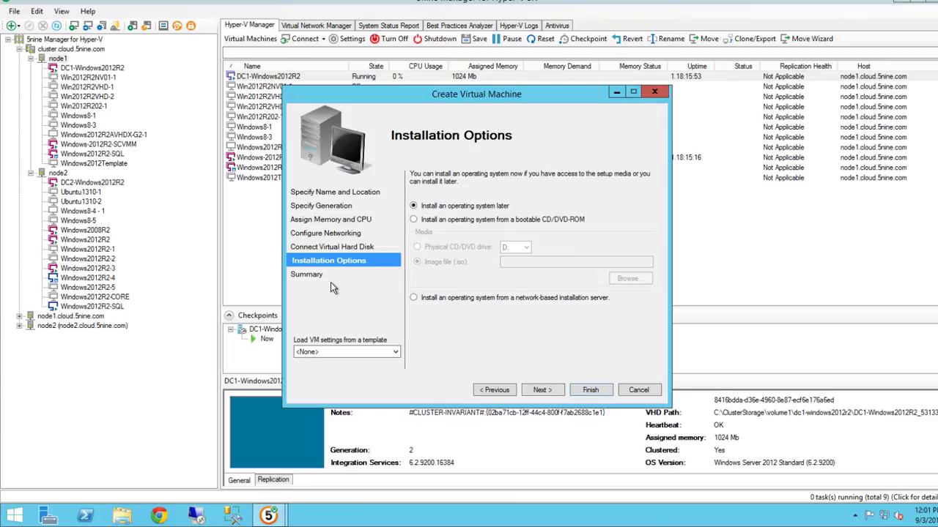
{"action": "left_click", "coordinate": [320, 277]}
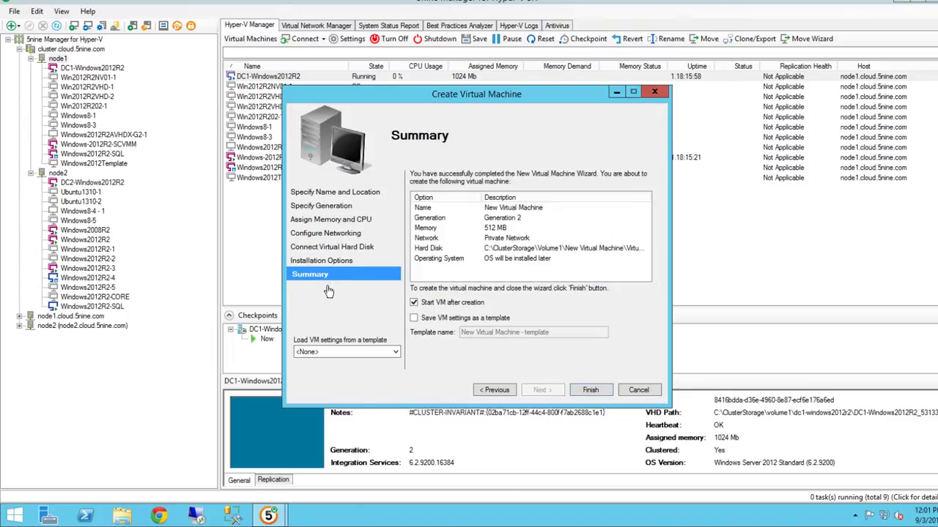
Enable saving the new virtual machine's settings as a template, check the templates available for loading, and close the wizard without creating the machine
{"action": "left_click", "coordinate": [415, 319]}
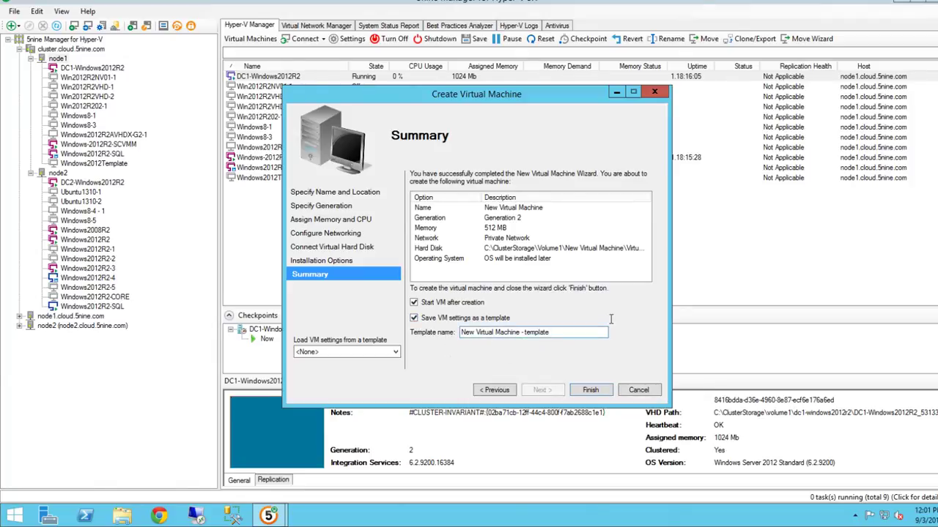
{"action": "left_click", "coordinate": [400, 354]}
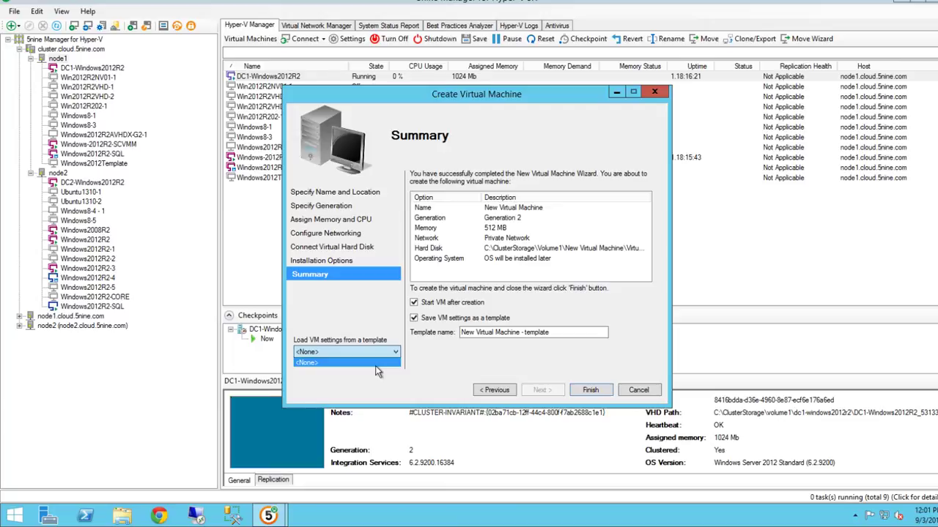
{"action": "left_click", "coordinate": [665, 108]}
{"action": "left_click", "coordinate": [655, 91]}
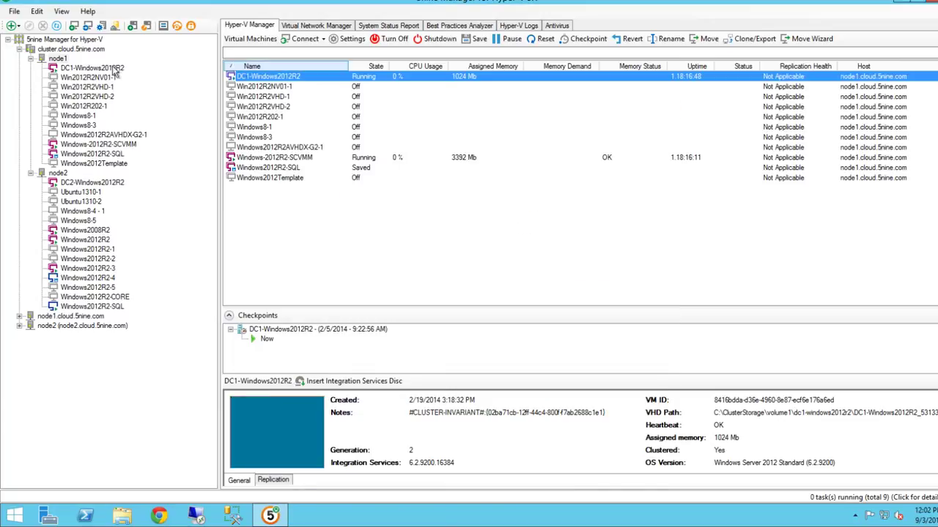
Open the RDP connection options for node1 and close them without connecting
{"action": "left_click", "coordinate": [68, 65]}
{"action": "right_click", "coordinate": [68, 65]}
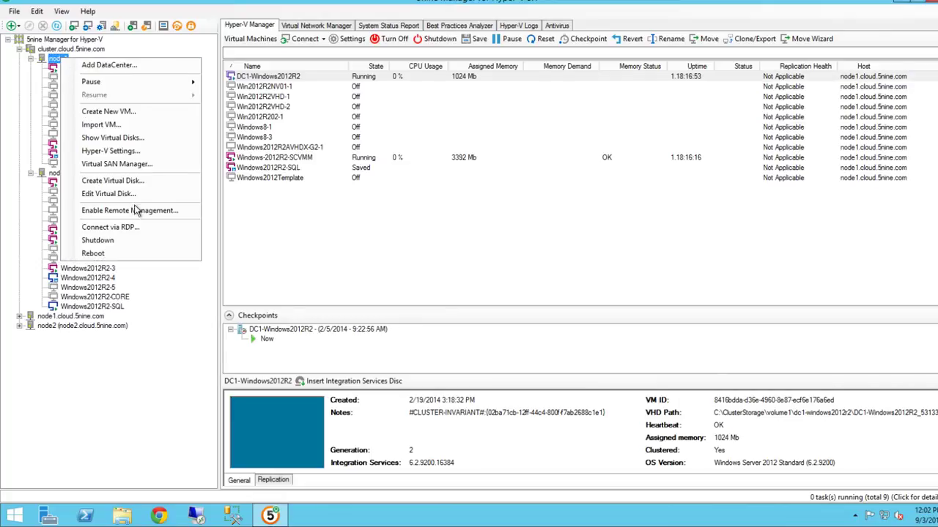
{"action": "left_click", "coordinate": [132, 234]}
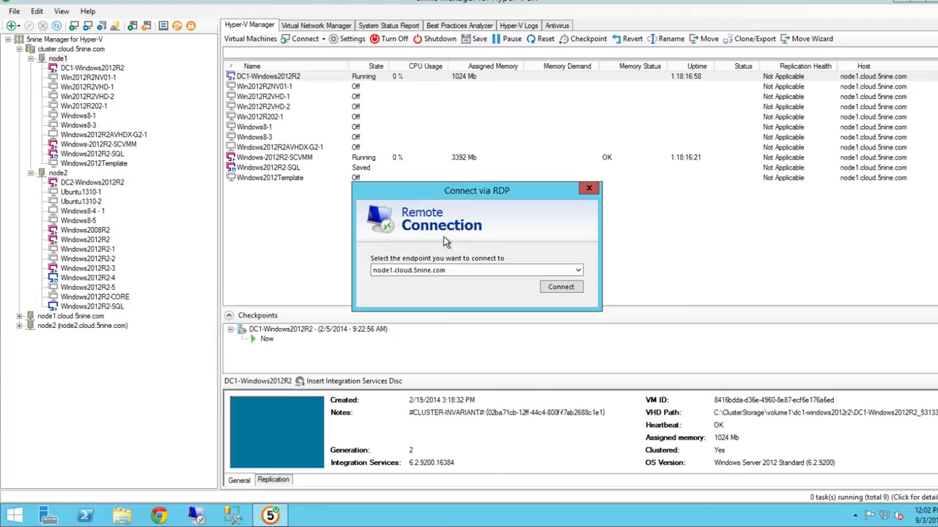
{"action": "left_click", "coordinate": [589, 189]}
Inspect the RDP endpoints offered for the DC1-Windows2012R2 virtual machine and close the connection dialog without connecting
{"action": "left_click", "coordinate": [305, 38]}
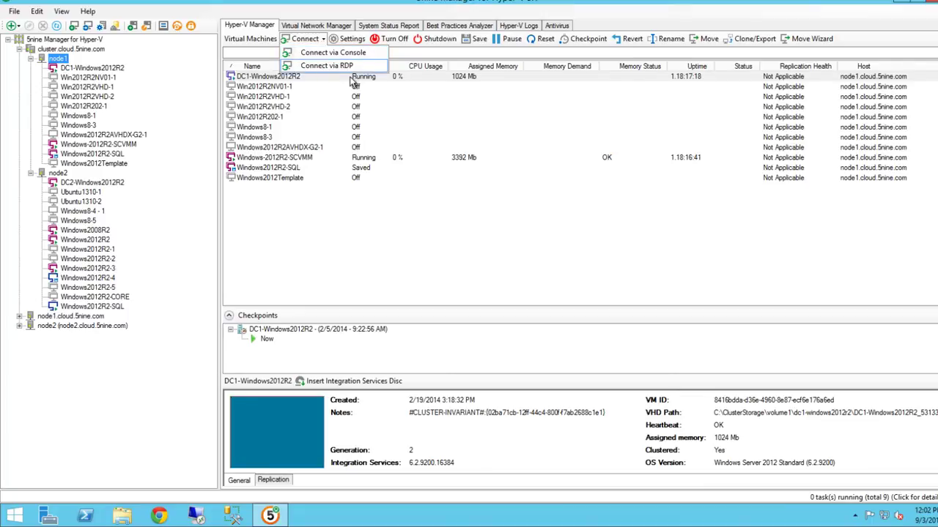
{"action": "left_click", "coordinate": [343, 65]}
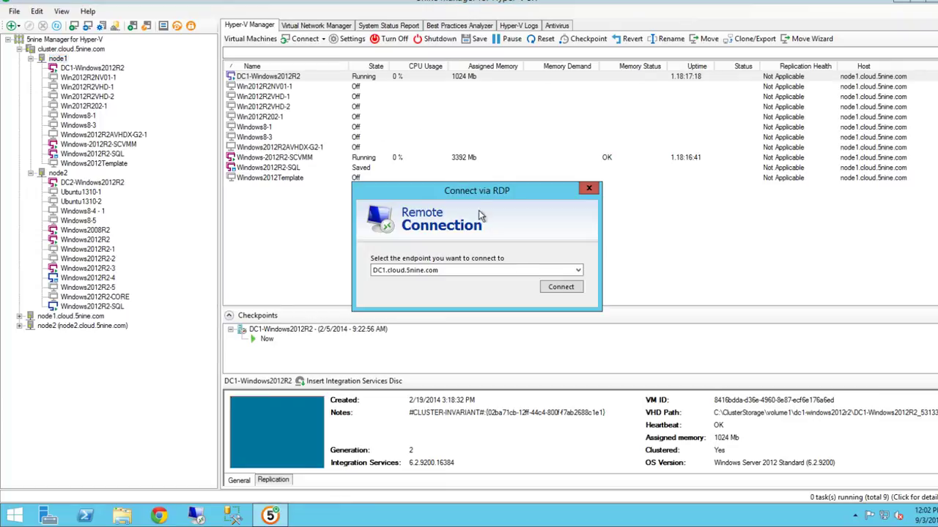
{"action": "left_click", "coordinate": [579, 274]}
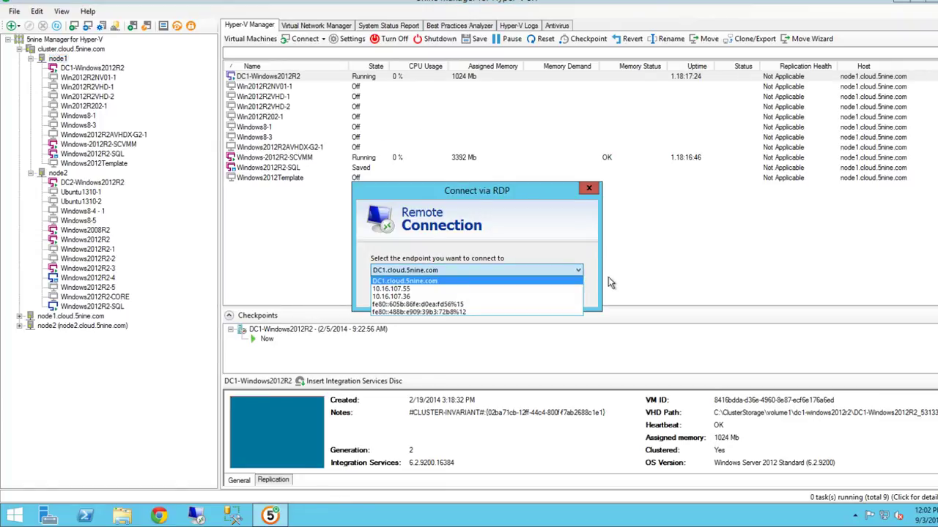
{"action": "left_click", "coordinate": [603, 290]}
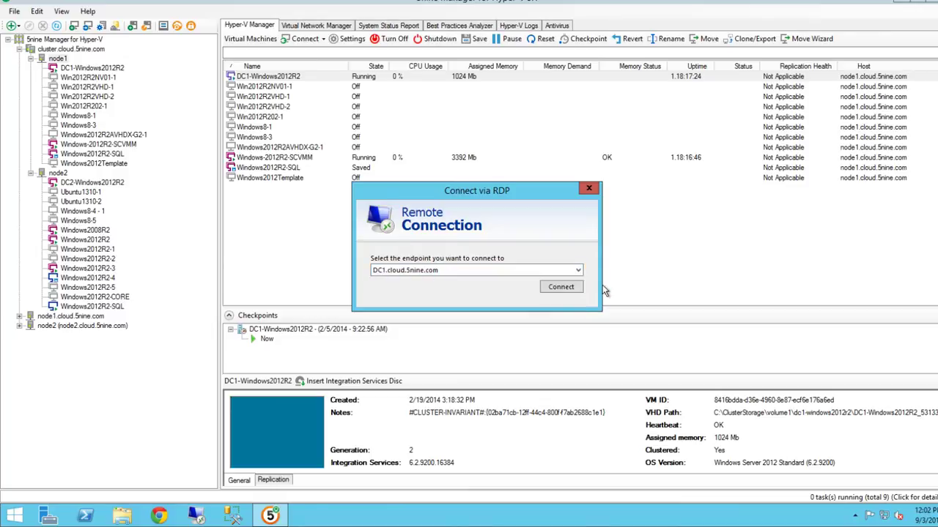
{"action": "left_click", "coordinate": [590, 190]}
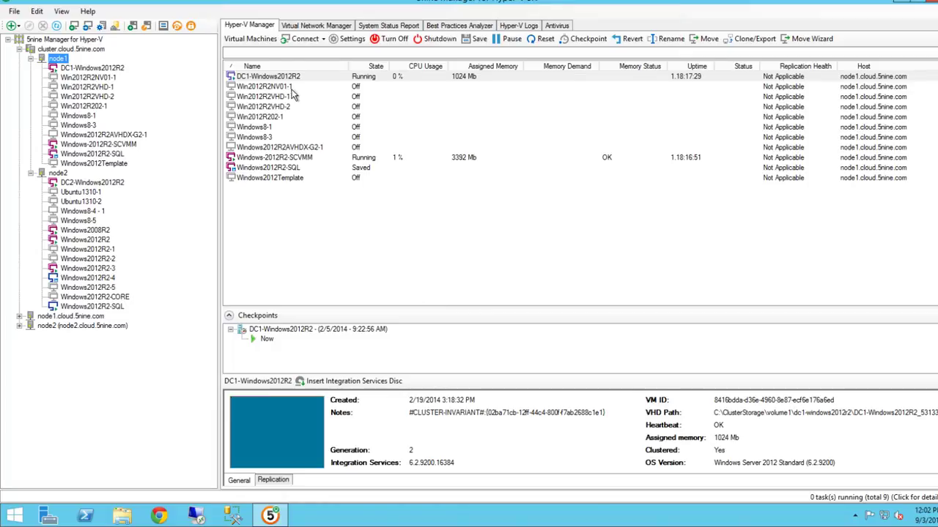
Open the program options and review the RDP clients available for guest console connections
{"action": "left_click", "coordinate": [68, 12]}
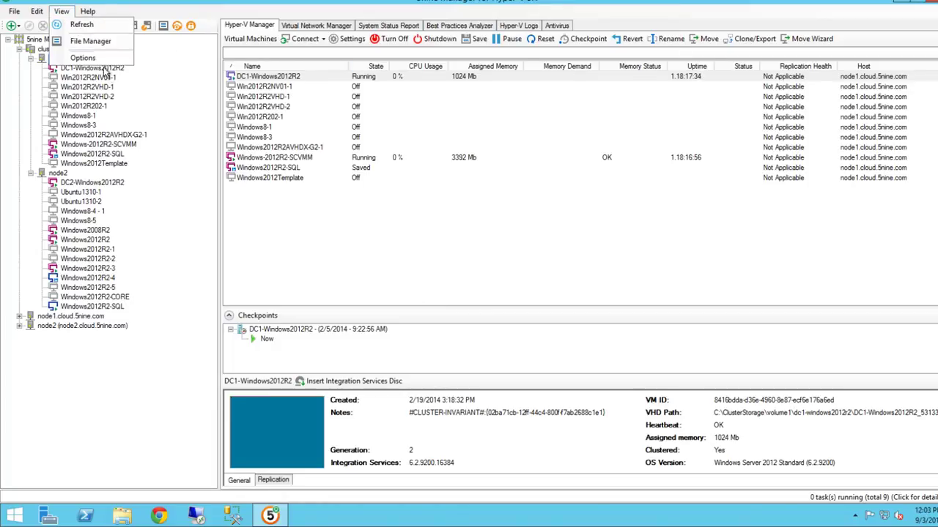
{"action": "left_click", "coordinate": [103, 60]}
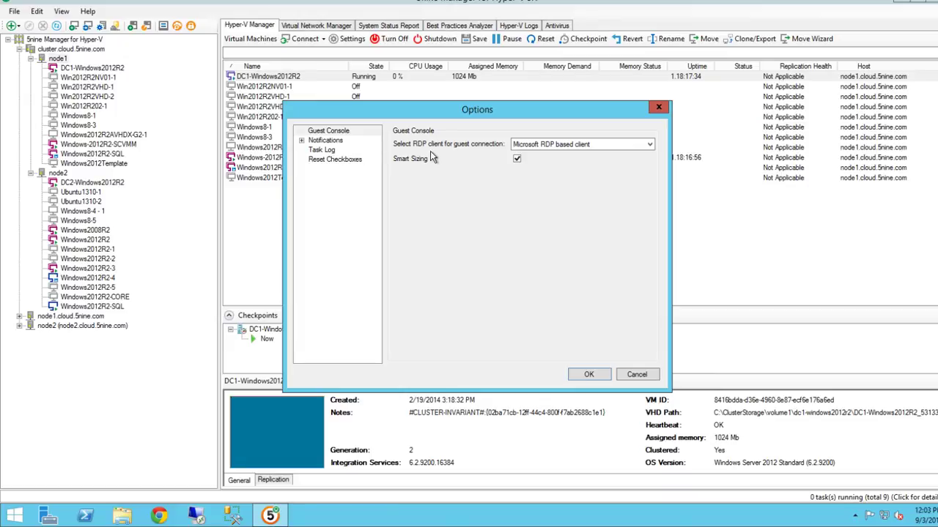
{"action": "left_click", "coordinate": [569, 148]}
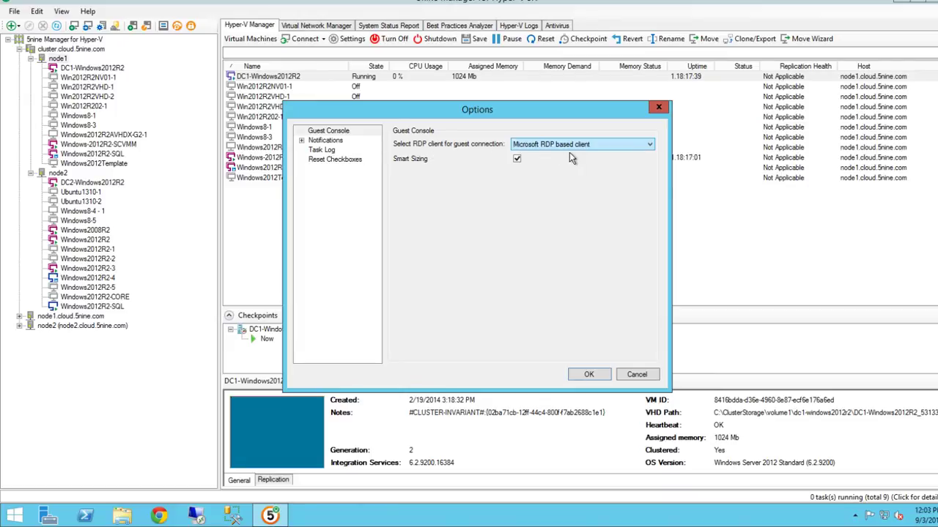
{"action": "left_click", "coordinate": [654, 148]}
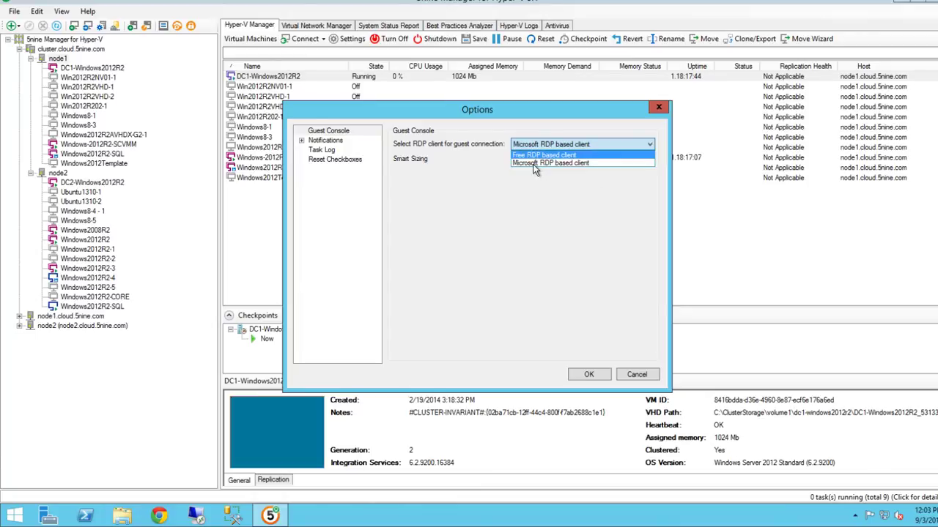
{"action": "left_click", "coordinate": [538, 201]}
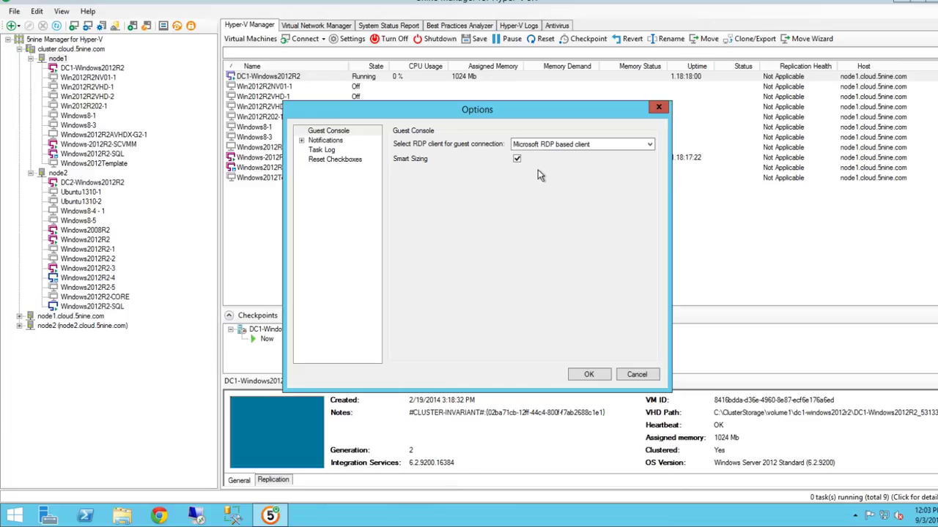
Review the notification mail settings, enable e-mail notifications to inspect the alert criteria, and close the options without saving
{"action": "left_click", "coordinate": [301, 140]}
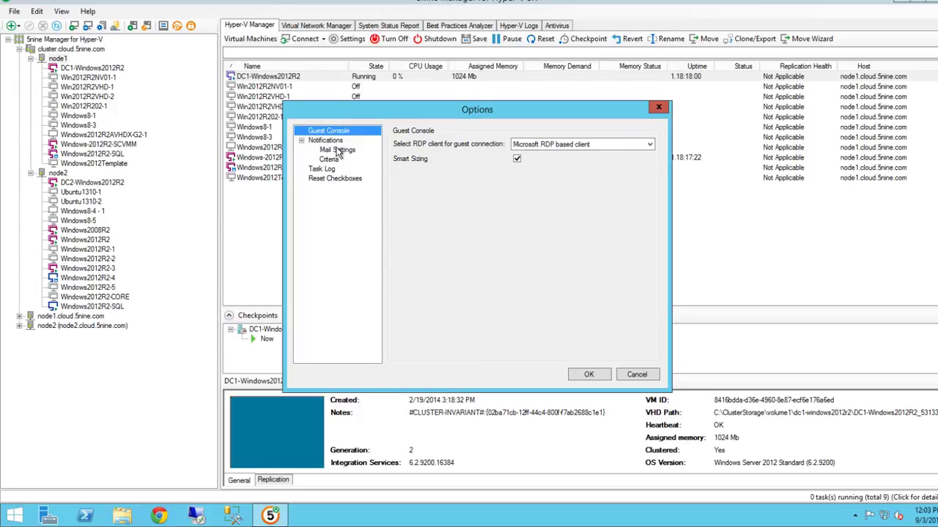
{"action": "left_click", "coordinate": [340, 151]}
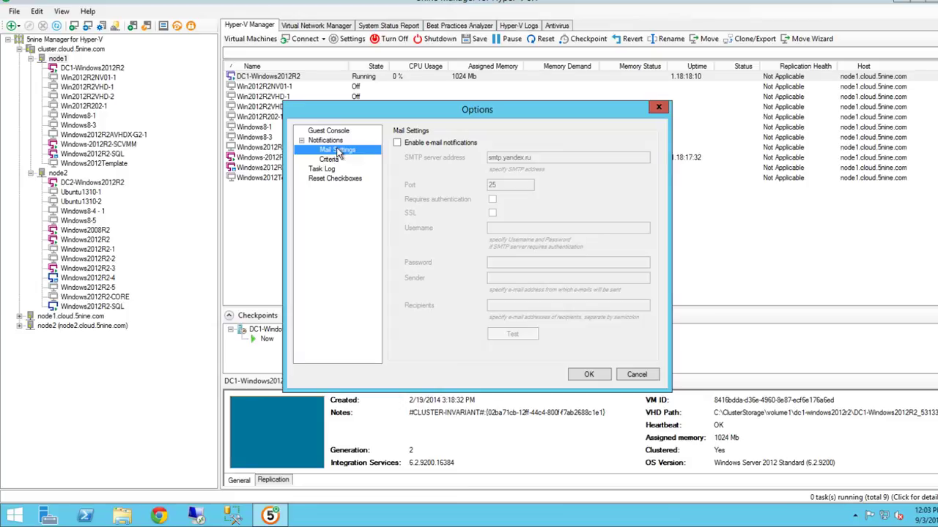
{"action": "left_click", "coordinate": [338, 162]}
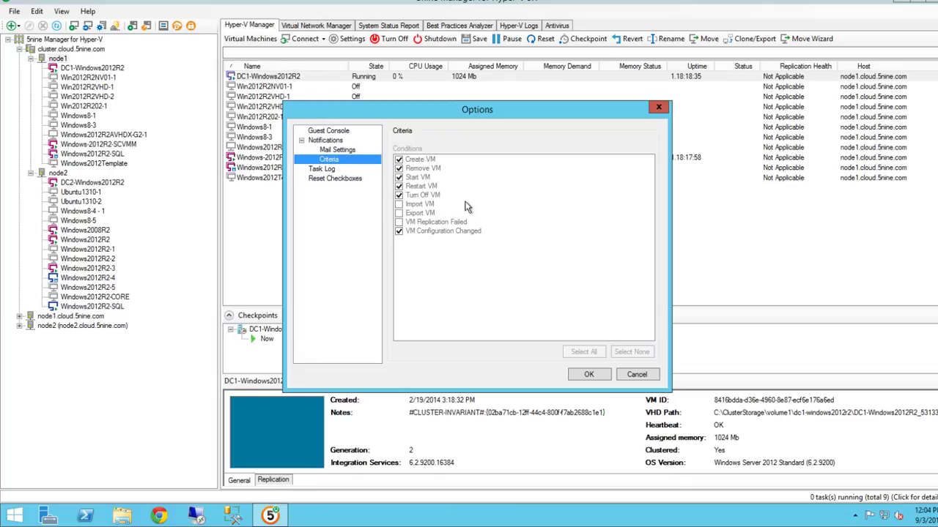
{"action": "left_click", "coordinate": [355, 151]}
{"action": "left_click", "coordinate": [410, 144]}
{"action": "left_click", "coordinate": [351, 160]}
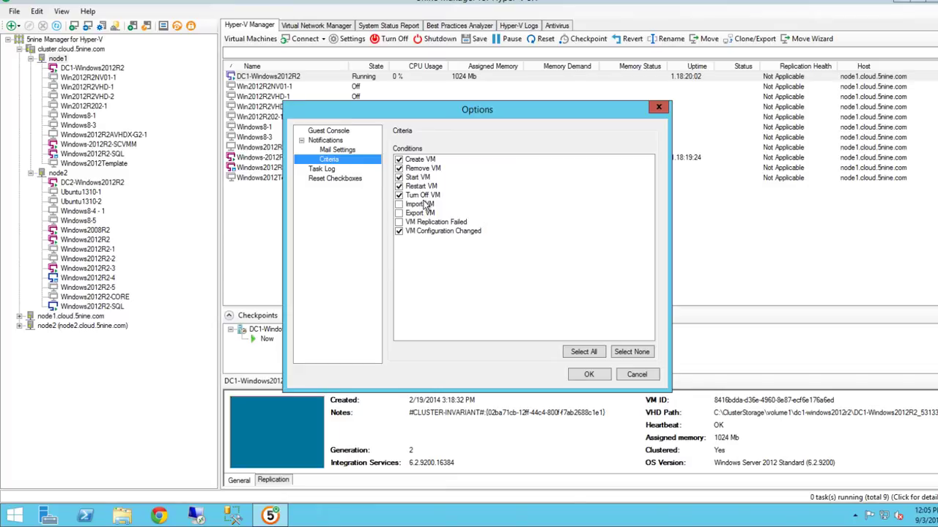
{"action": "left_click", "coordinate": [661, 110]}
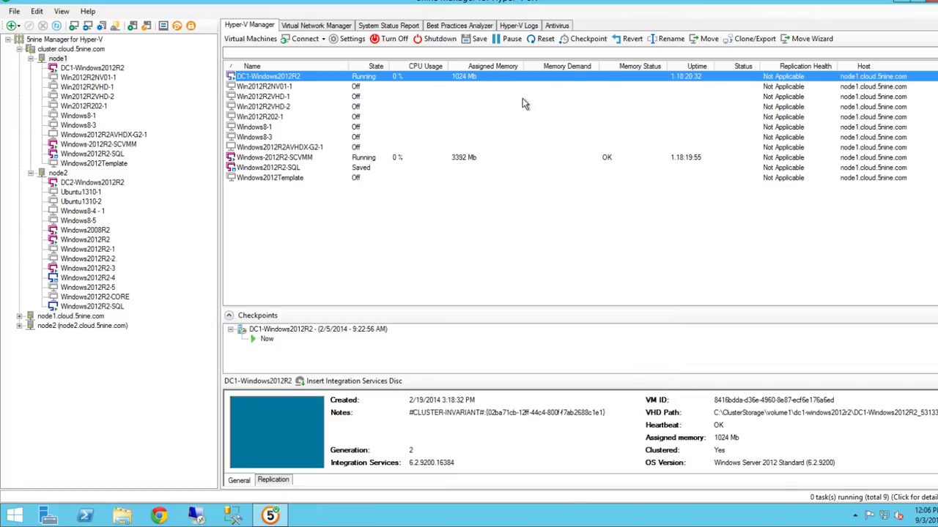
Inspect the destination nodes offered for moving DC1-Windows2012R2, and close the node selection without moving it
{"action": "left_click", "coordinate": [705, 44]}
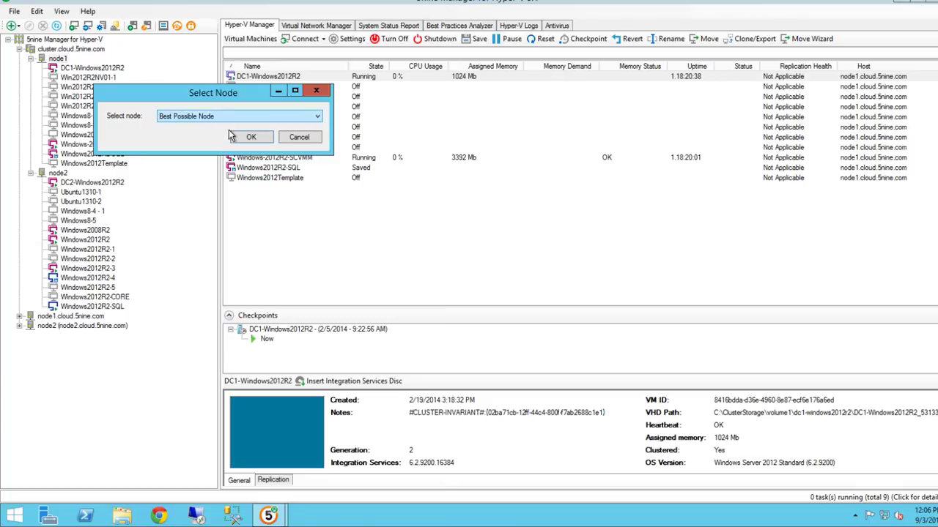
{"action": "left_click", "coordinate": [293, 123]}
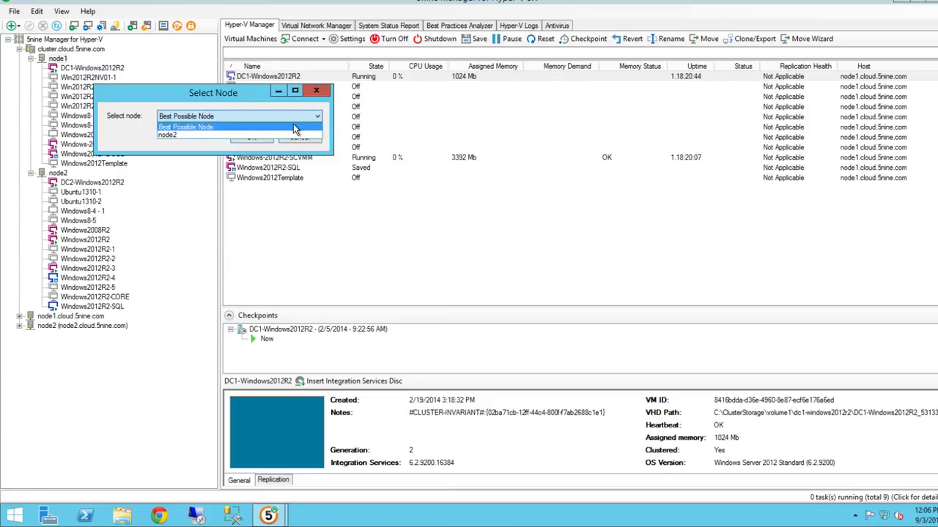
{"action": "left_click", "coordinate": [293, 128]}
{"action": "left_click", "coordinate": [316, 90]}
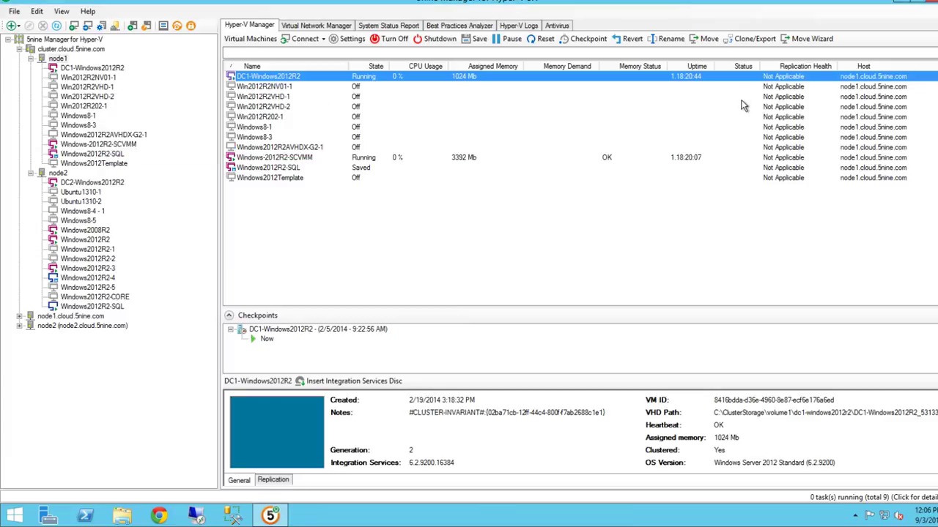
Start the Move Wizard for DC1-Windows2012R2, choose to move the virtual machine's storage, and close the wizard without moving anything
{"action": "left_click", "coordinate": [811, 39]}
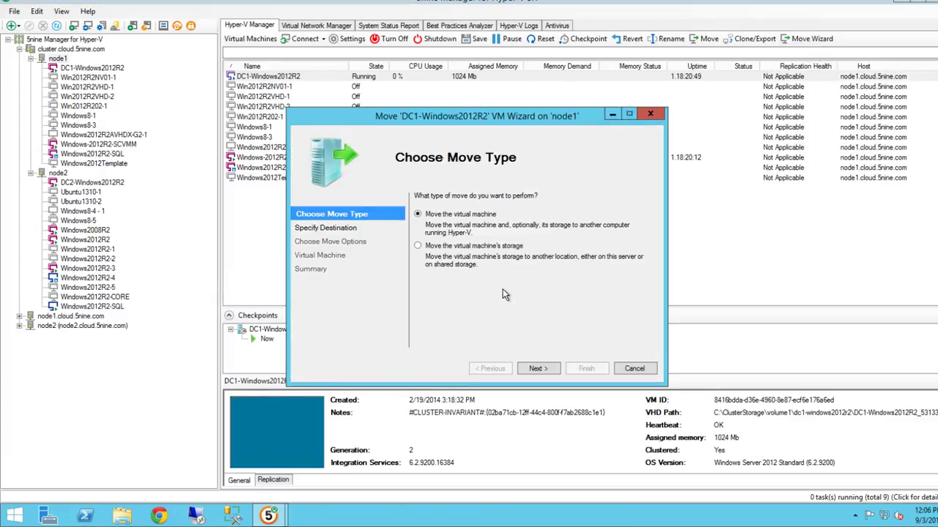
{"action": "left_click", "coordinate": [470, 258]}
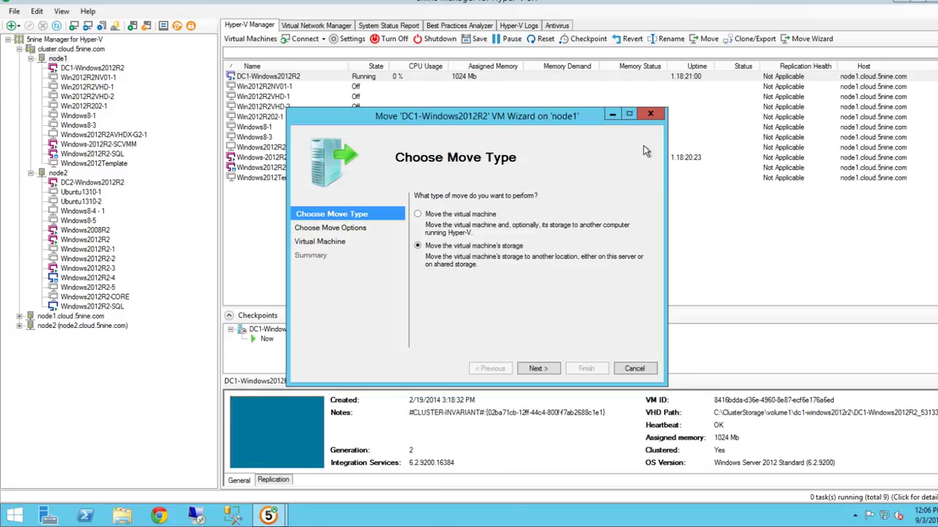
{"action": "left_click", "coordinate": [650, 113]}
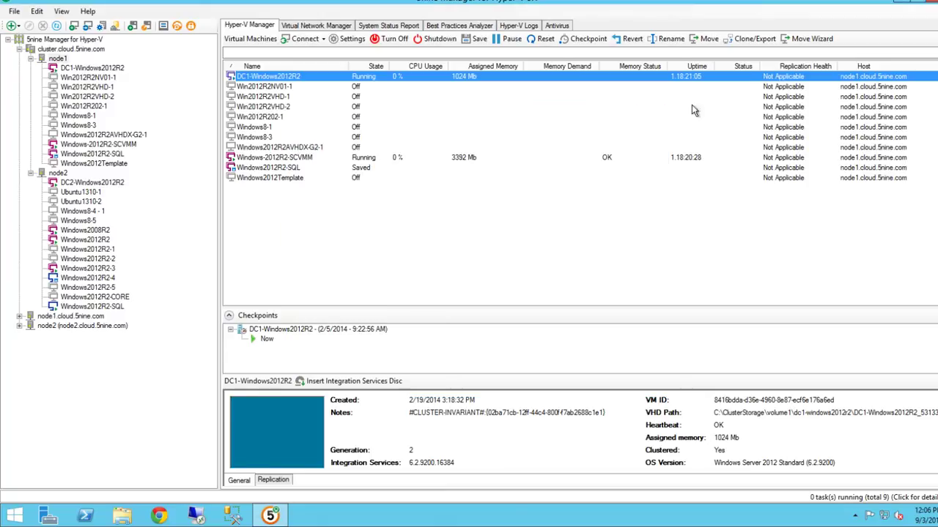
Set up cloning of DC1-Windows2012R2 with 5 clones, and close the Clone/Export dialog without running it
{"action": "left_click", "coordinate": [754, 38]}
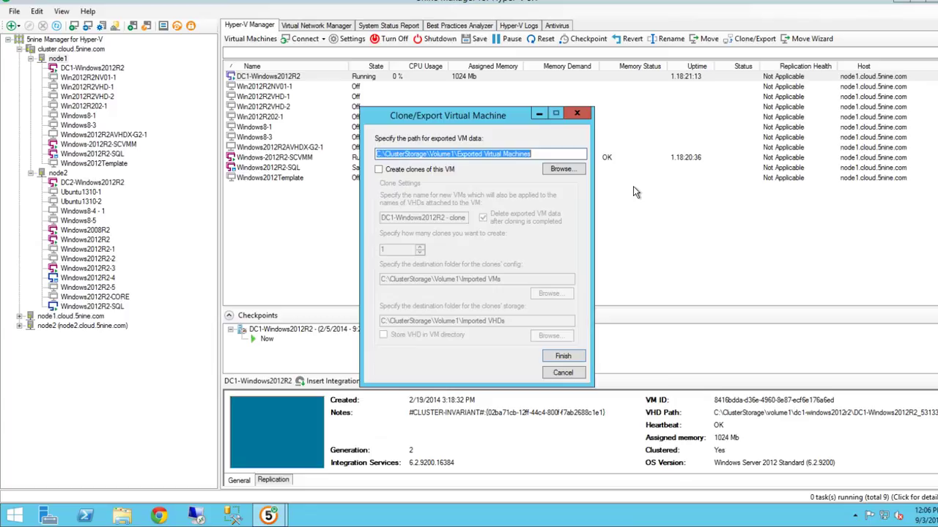
{"action": "left_click", "coordinate": [436, 171]}
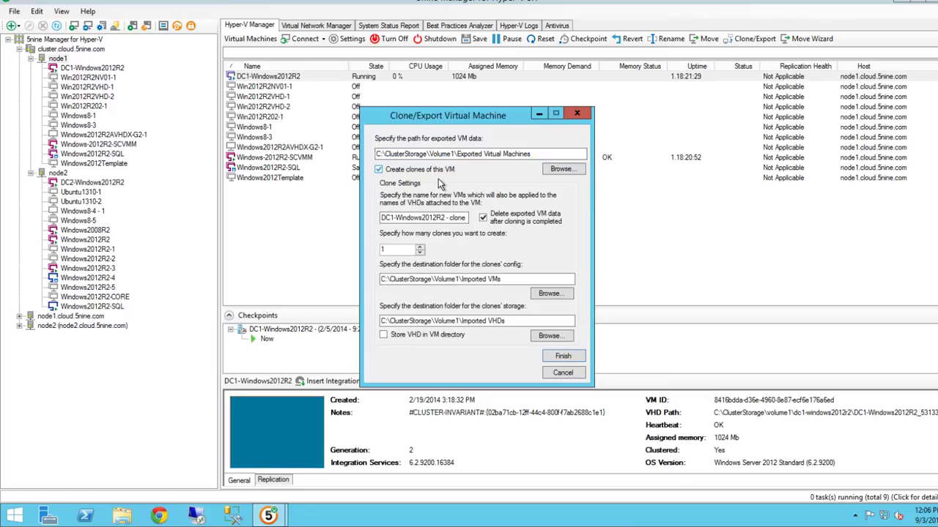
{"action": "left_click", "coordinate": [420, 247]}
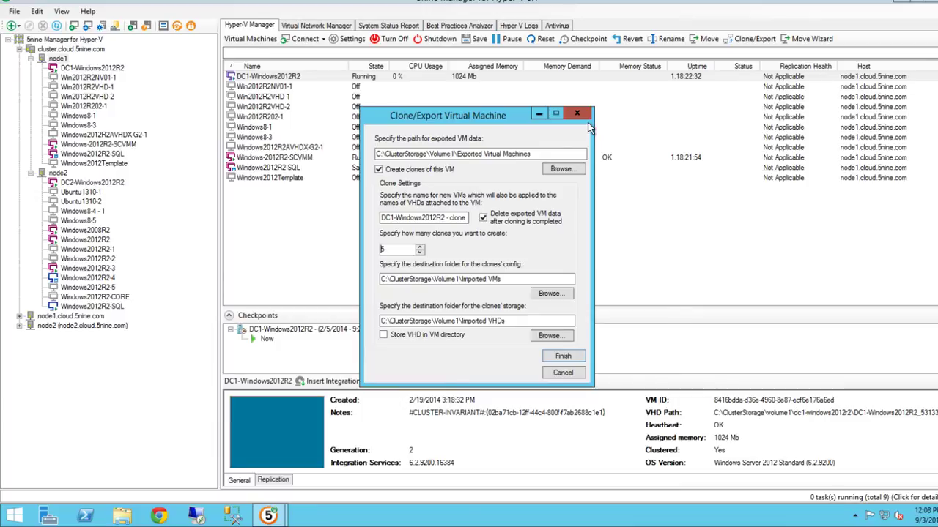
{"action": "left_click", "coordinate": [578, 114]}
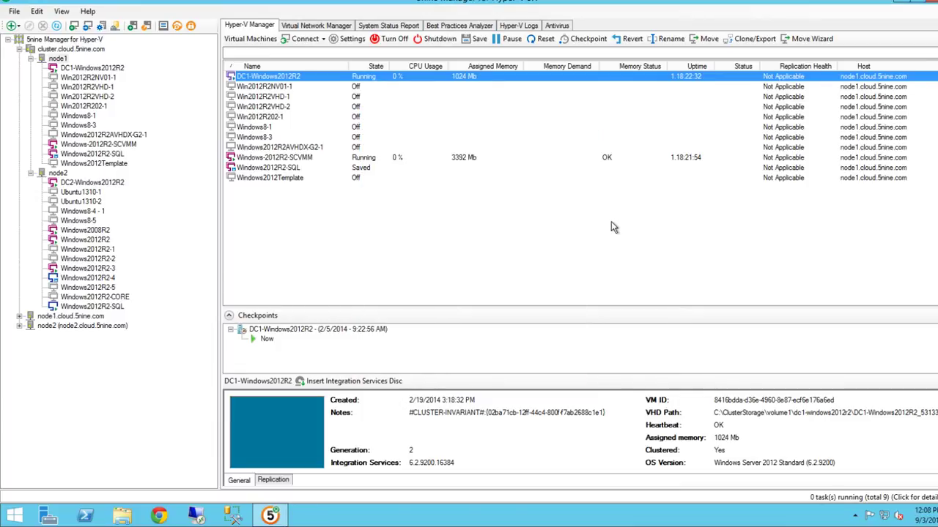
Examine the details of the most recent migration in the Task Log and close the log
{"action": "left_click", "coordinate": [900, 501]}
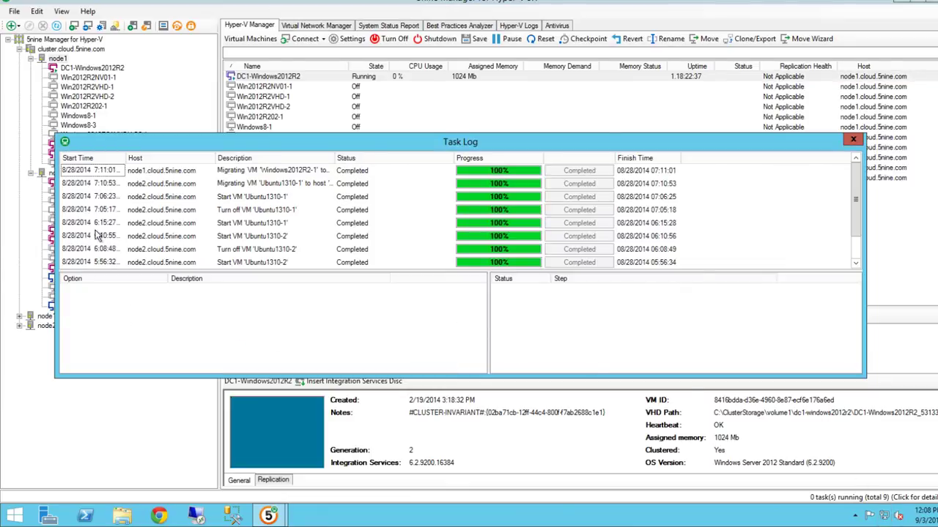
{"action": "left_click", "coordinate": [126, 174]}
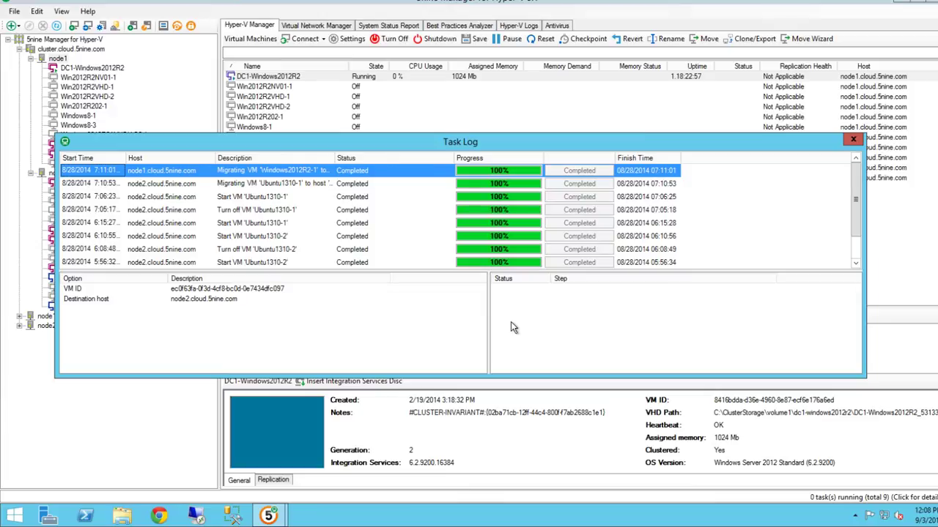
{"action": "left_click", "coordinate": [863, 151]}
View node1's virtual networks and the network types available for creation in the Virtual Network Manager
{"action": "left_click", "coordinate": [322, 29]}
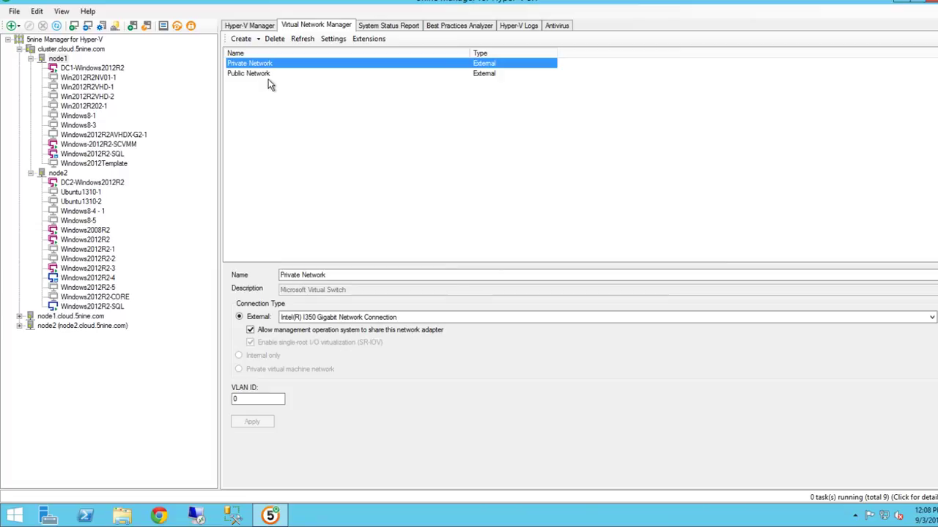
{"action": "left_click", "coordinate": [258, 39]}
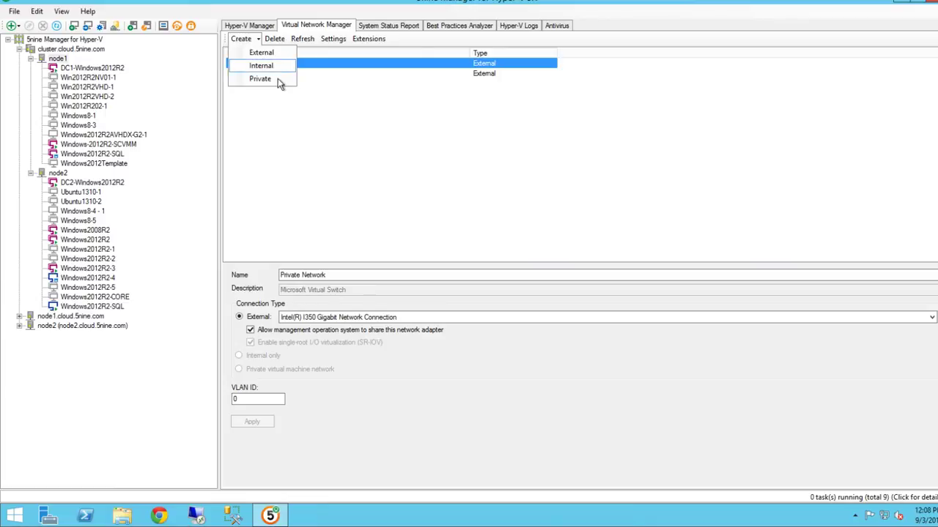
{"action": "left_click", "coordinate": [392, 53]}
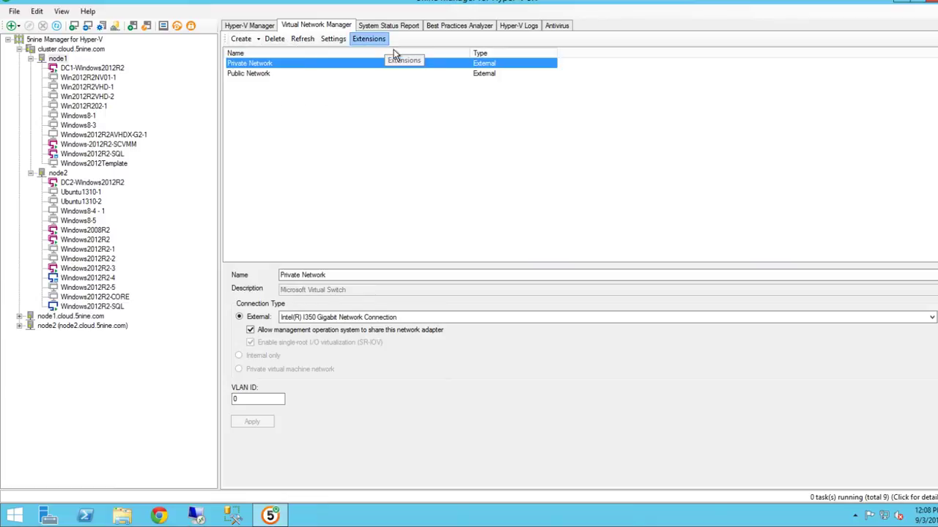
View the network extensions for node1's Private Network, close them, and switch to node2's virtual networks
{"action": "left_click", "coordinate": [393, 49]}
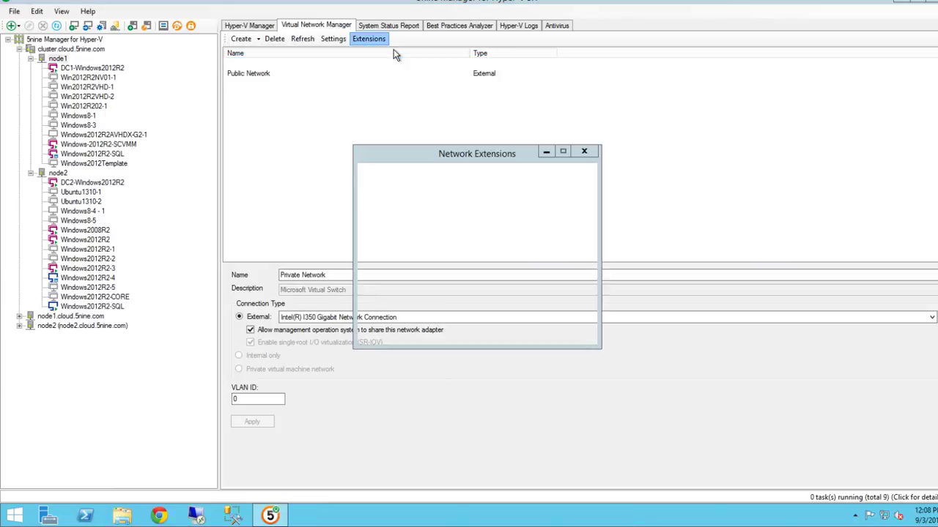
{"action": "left_click", "coordinate": [597, 156]}
{"action": "left_click", "coordinate": [59, 174]}
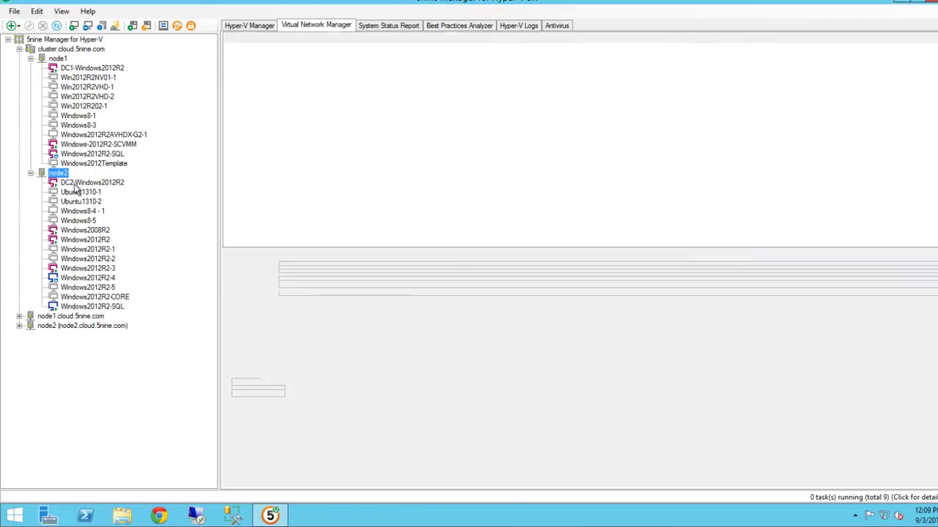
Show the System Status Report for node2 and view its available export formats without exporting
{"action": "left_click", "coordinate": [392, 26]}
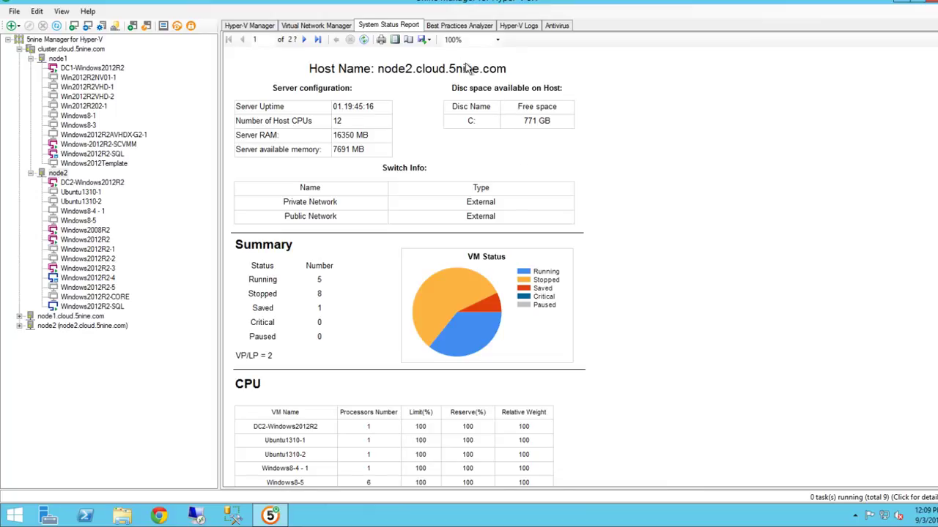
{"action": "left_click", "coordinate": [423, 39]}
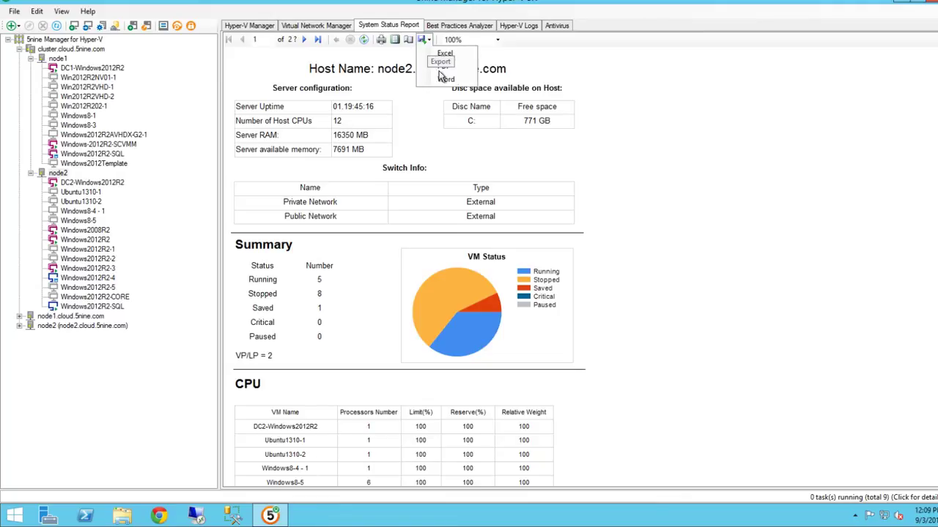
{"action": "left_click", "coordinate": [412, 45]}
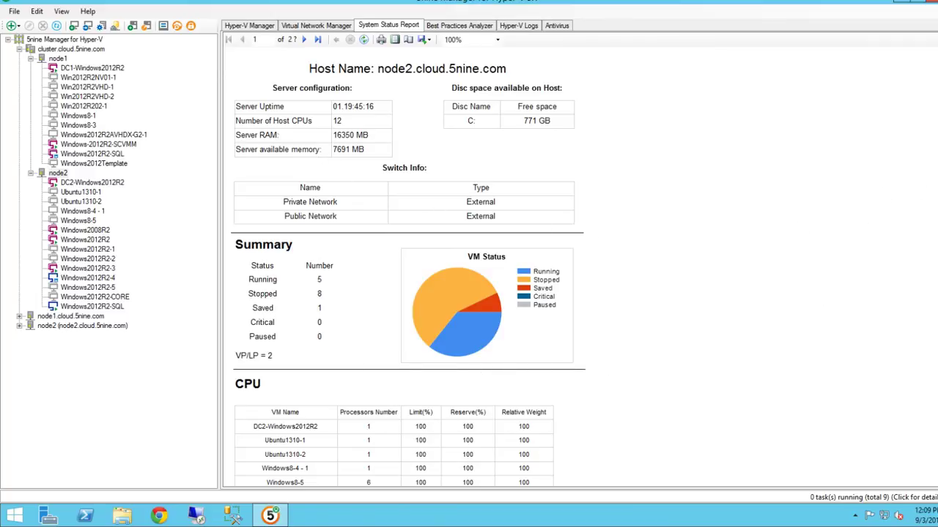
Examine all pages of node2's System Status Report, including CPU, memory, disk, current state and integration services, and return to the first page
{"action": "scroll", "coordinate": [408, 268], "scroll_direction": "down", "scroll_amount": 3}
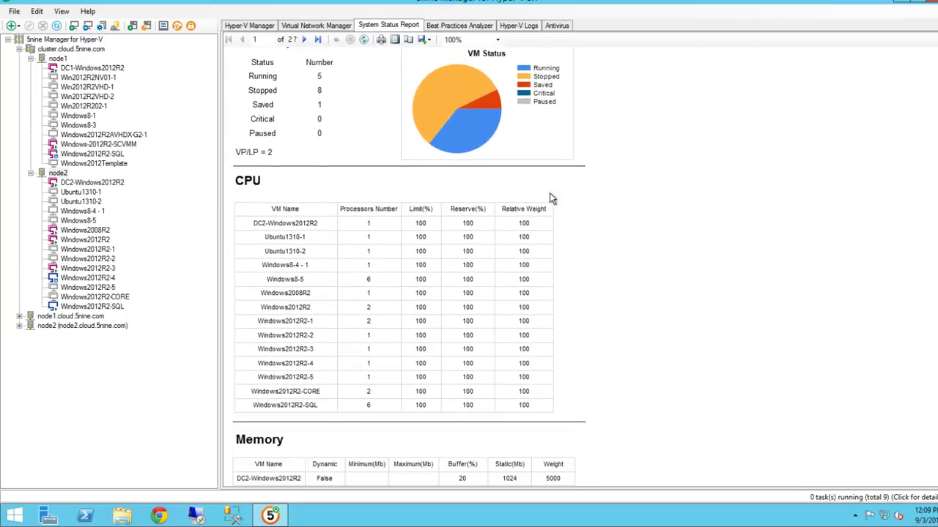
{"action": "left_click", "coordinate": [311, 47]}
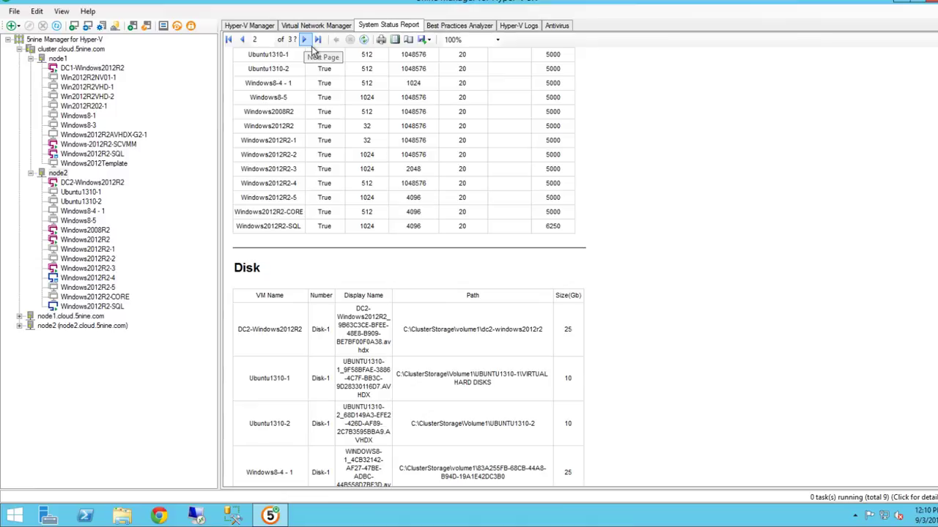
{"action": "left_click", "coordinate": [312, 46]}
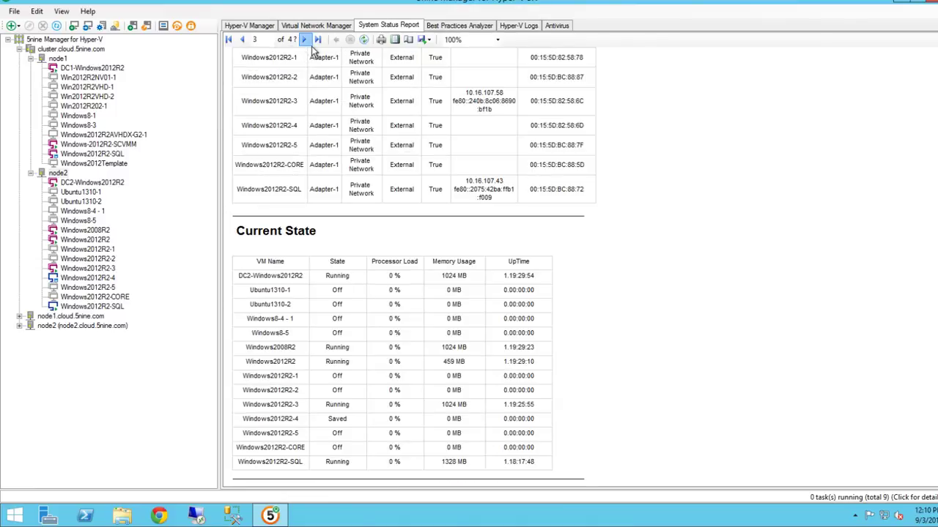
{"action": "left_click", "coordinate": [311, 47]}
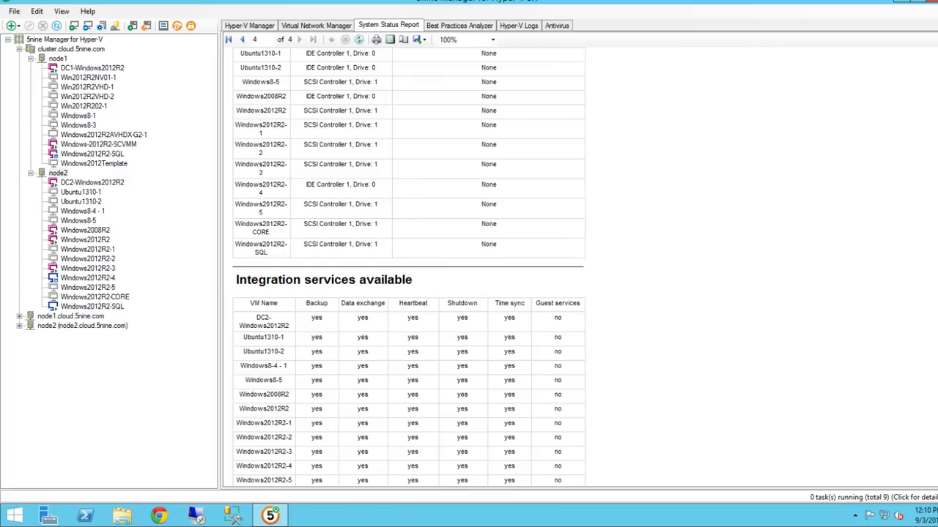
{"action": "scroll", "coordinate": [639, 171], "scroll_direction": "down", "scroll_amount": 3}
{"action": "scroll", "coordinate": [639, 170], "scroll_direction": "up", "scroll_amount": 3}
{"action": "left_click", "coordinate": [229, 40]}
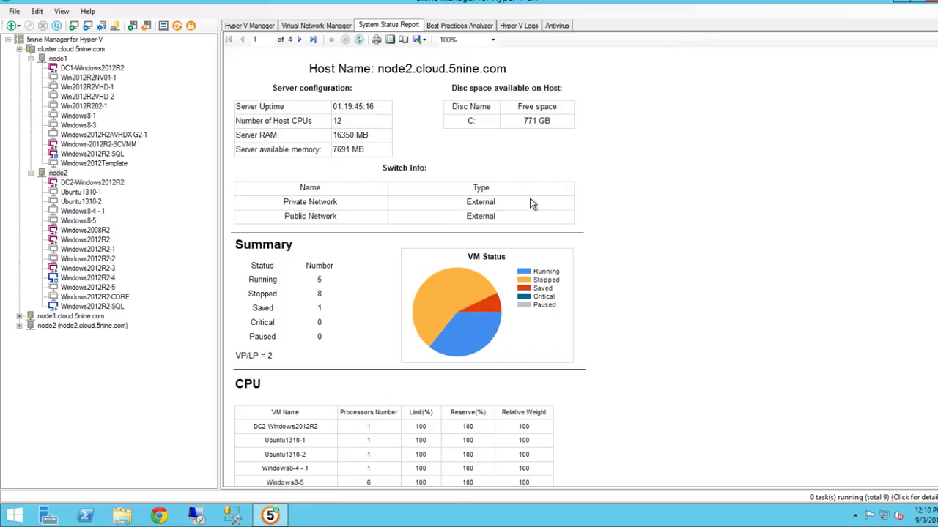
View node2's Hyper-V results in the Best Practices Analyzer and examine the warning about the Server Core installation option
{"action": "left_click", "coordinate": [478, 25]}
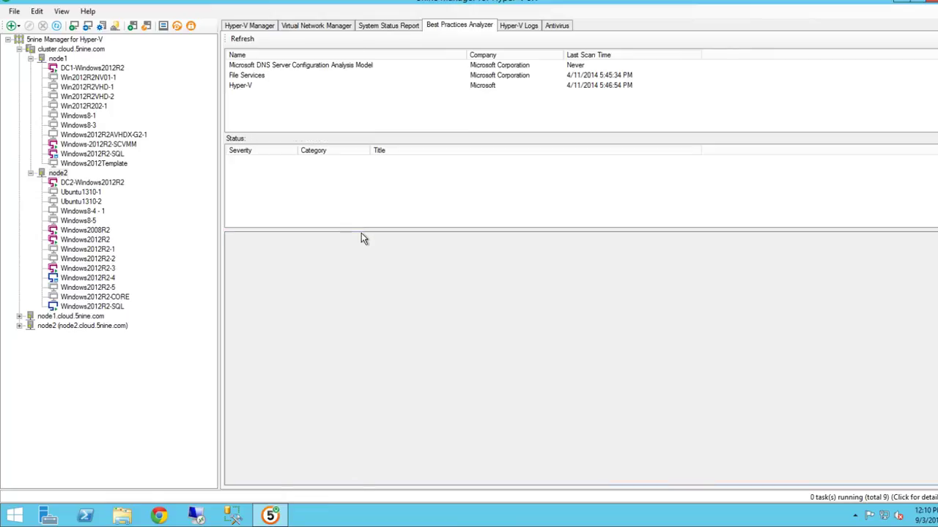
{"action": "left_click", "coordinate": [258, 87]}
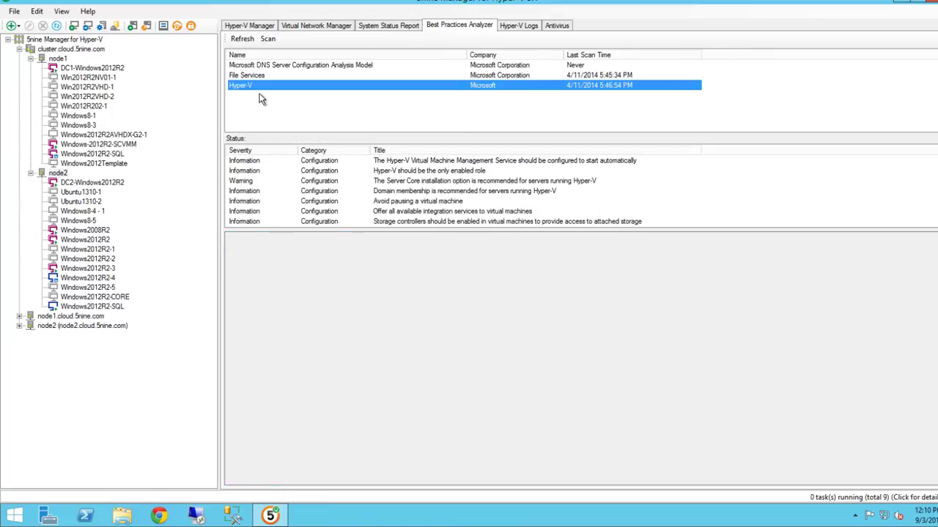
{"action": "left_click", "coordinate": [266, 188]}
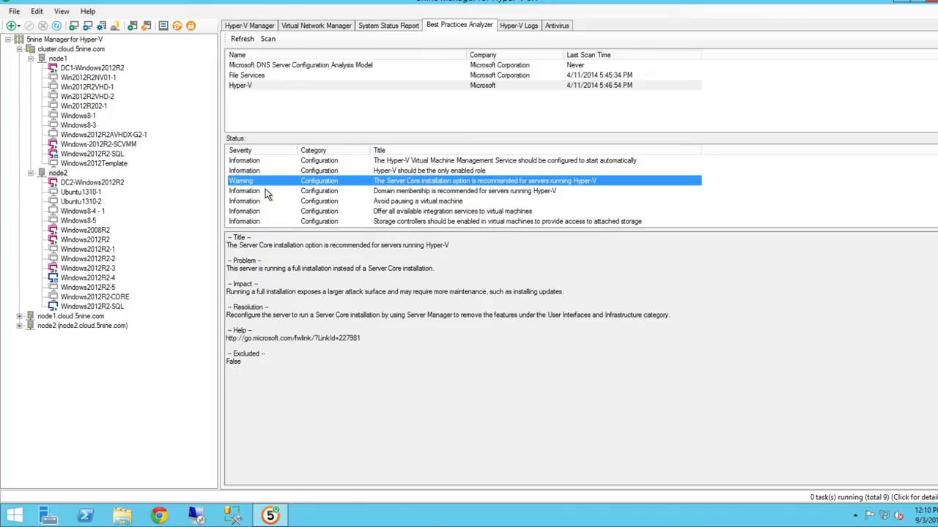
View node2's Hyper-V-VMMS Networking log and examine the information event with ID 26012
{"action": "left_click", "coordinate": [518, 25]}
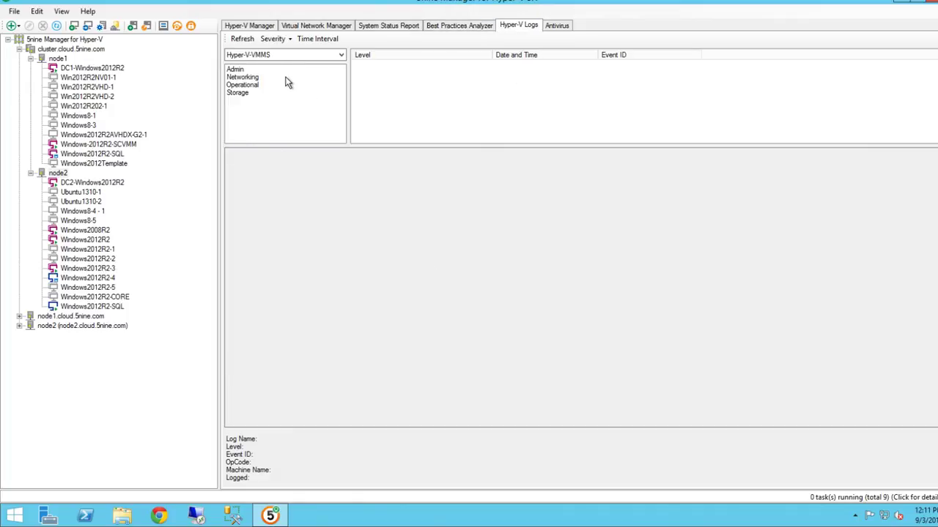
{"action": "left_click", "coordinate": [267, 81]}
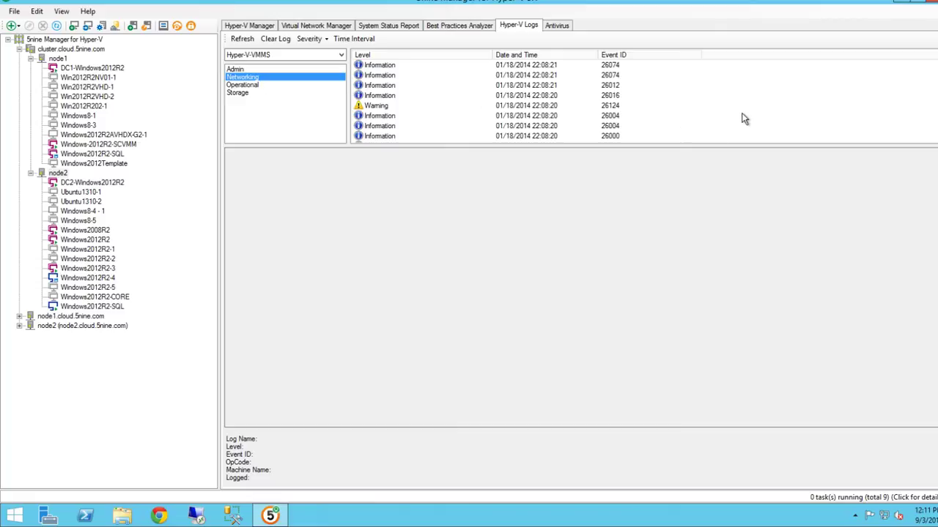
{"action": "left_click", "coordinate": [454, 85]}
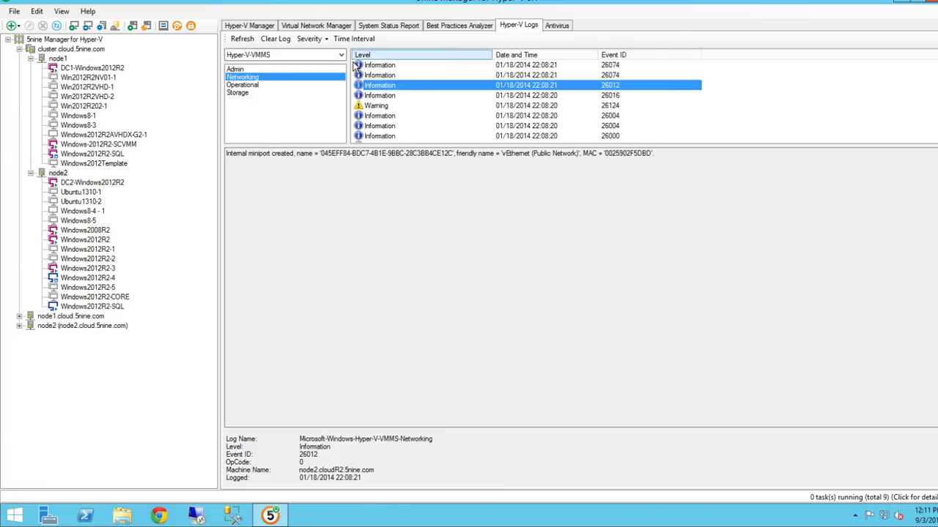
View the available Hyper-V log sources, choose Hyper-V-VMMS again, and show its Networking events
{"action": "left_click", "coordinate": [341, 55]}
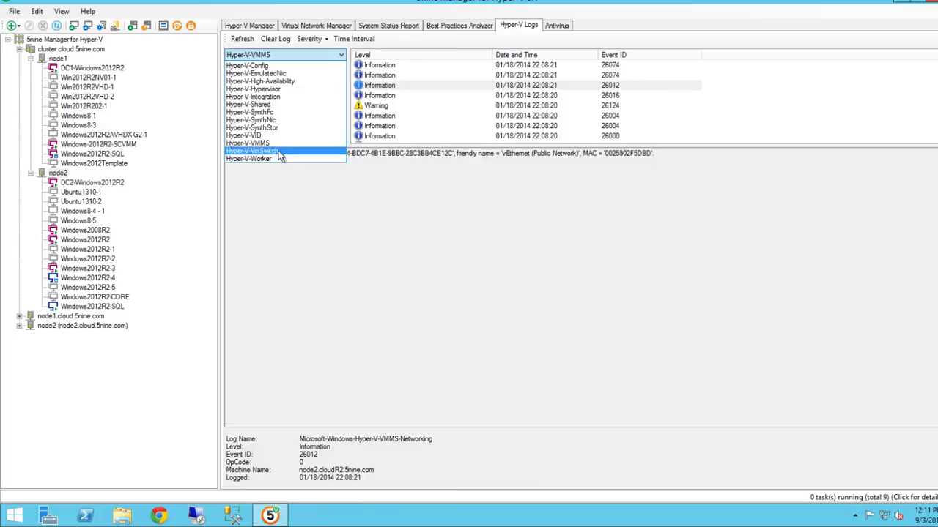
{"action": "left_click", "coordinate": [253, 143]}
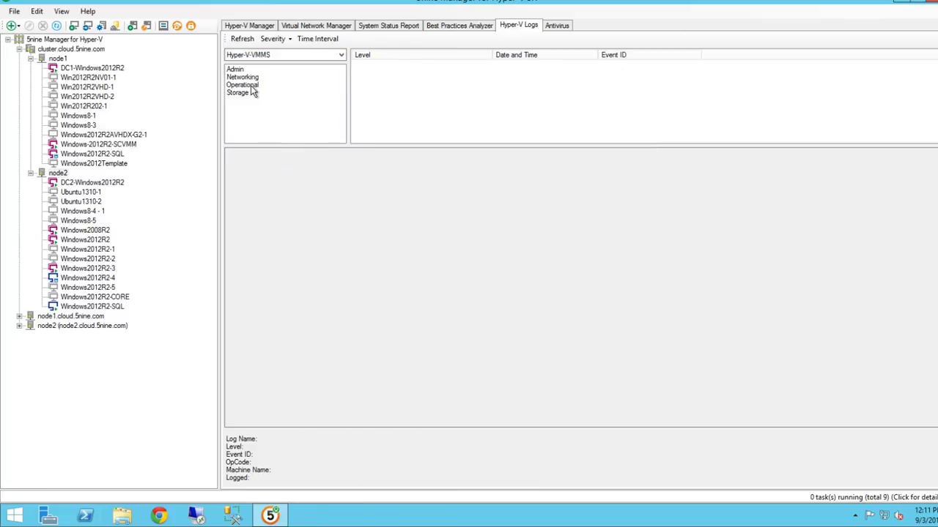
{"action": "left_click", "coordinate": [249, 78]}
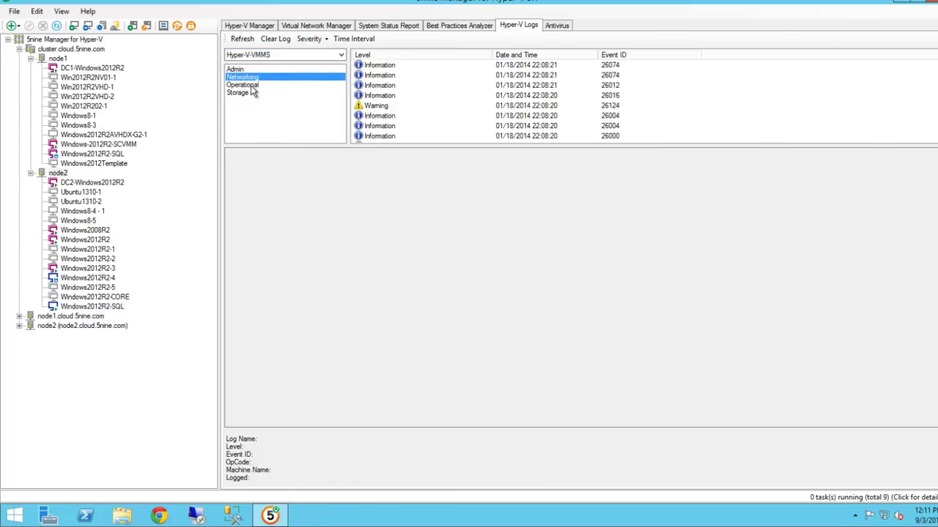